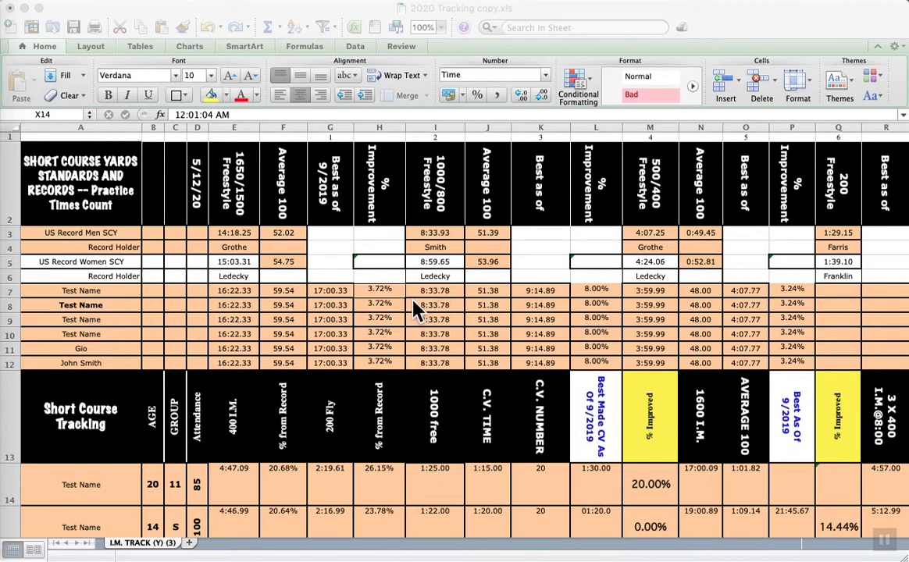
Look over the Short Course Yards records table and the Short Course Tracking section with its swimmer rows.
{"action": "scroll", "coordinate": [393, 332], "scroll_direction": "down", "scroll_amount": 2}
{"action": "scroll", "coordinate": [387, 329], "scroll_direction": "down", "scroll_amount": 3}
{"action": "scroll", "coordinate": [391, 330], "scroll_direction": "up", "scroll_amount": 4}
{"action": "scroll", "coordinate": [395, 320], "scroll_direction": "down", "scroll_amount": 4}
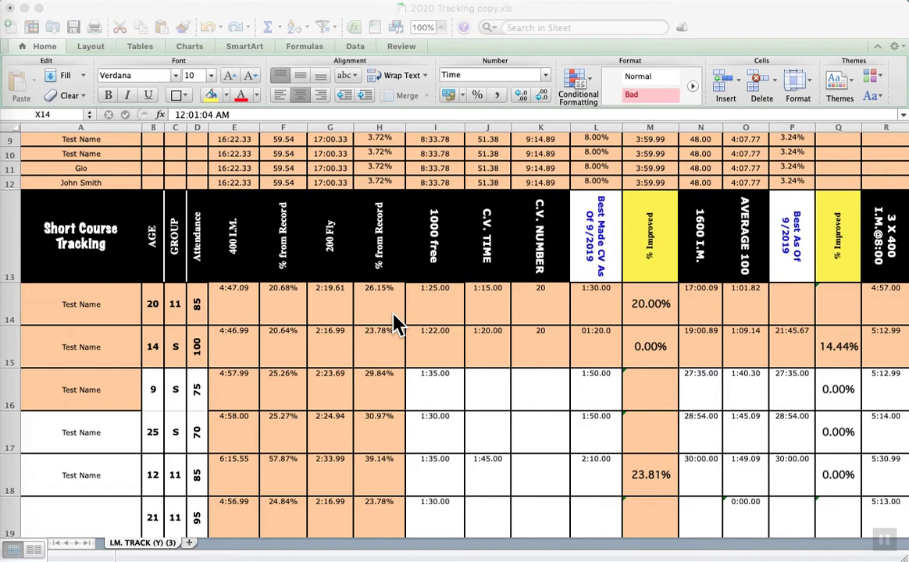
{"action": "scroll", "coordinate": [395, 324], "scroll_direction": "up", "scroll_amount": 5}
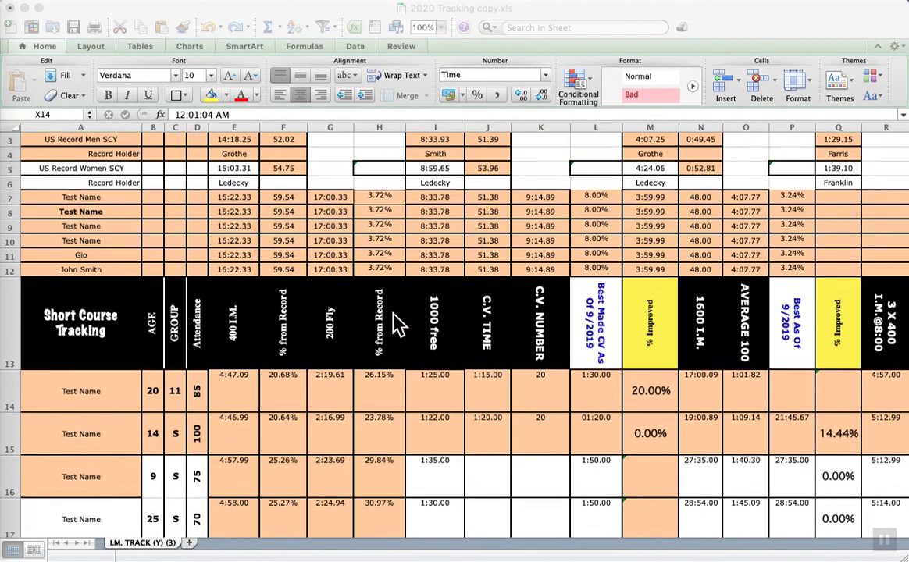
{"action": "scroll", "coordinate": [399, 324], "scroll_direction": "down", "scroll_amount": 2}
{"action": "scroll", "coordinate": [393, 422], "scroll_direction": "down", "scroll_amount": 2}
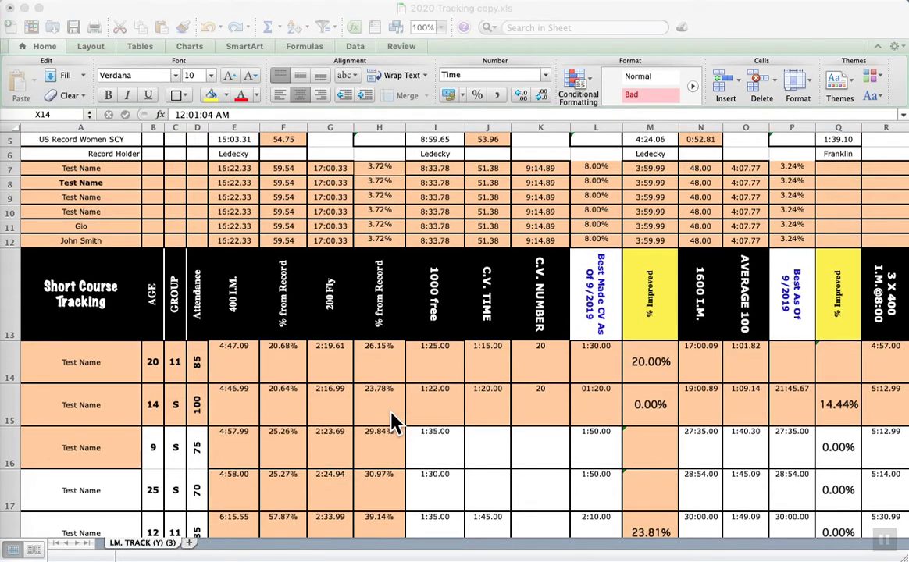
{"action": "scroll", "coordinate": [393, 422], "scroll_direction": "up", "scroll_amount": 3}
{"action": "scroll", "coordinate": [393, 423], "scroll_direction": "down", "scroll_amount": 2}
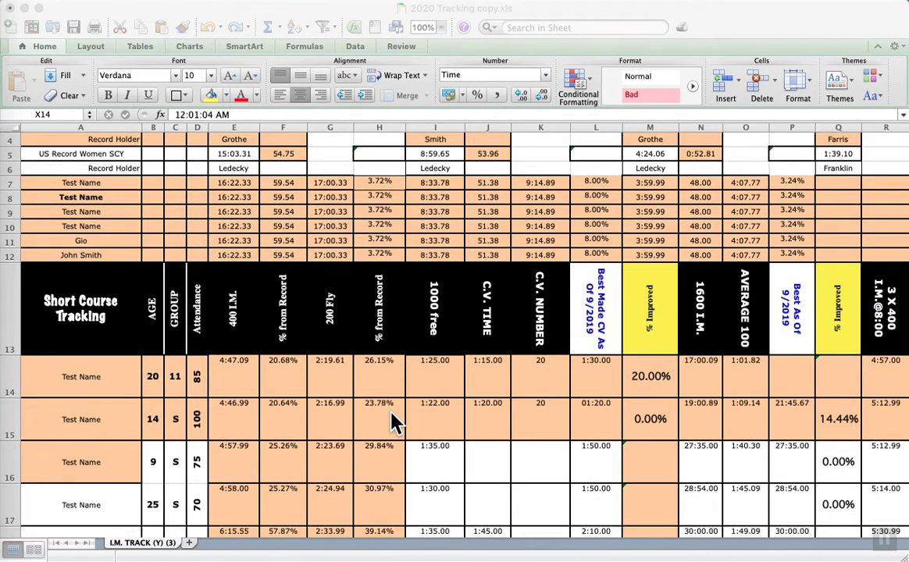
Replace the placeholder in cell A14, the first Short Course Tracking row, with the swimmer's full name.
{"action": "left_click", "coordinate": [86, 386]}
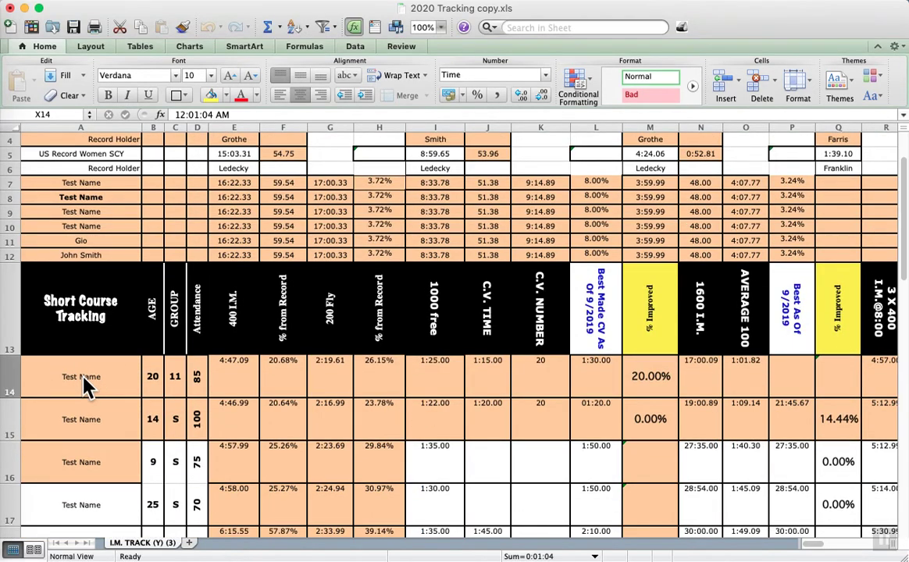
{"action": "key", "text": "F2"}
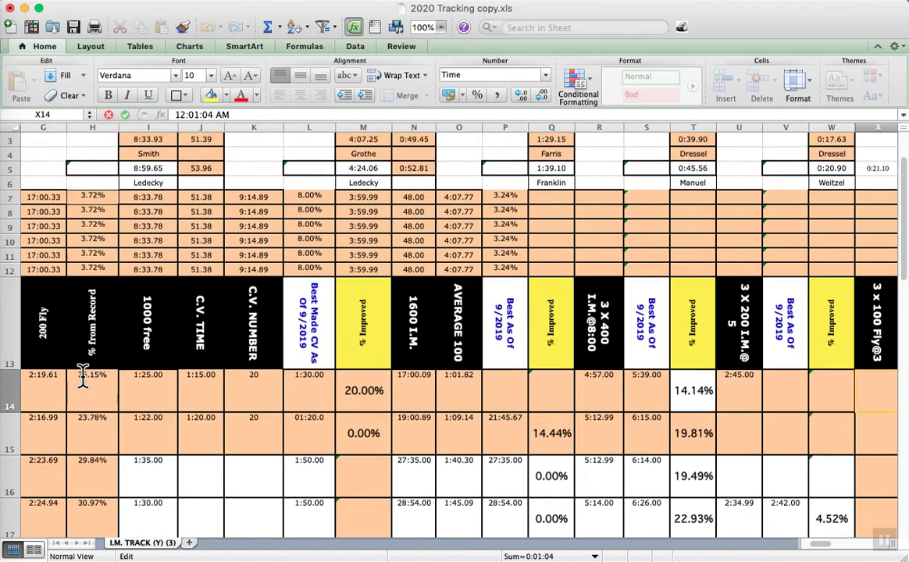
{"action": "scroll", "coordinate": [83, 376], "scroll_direction": "left", "scroll_amount": 6}
{"action": "scroll", "coordinate": [71, 375], "scroll_direction": "down", "scroll_amount": 1}
{"action": "left_click", "coordinate": [67, 378]}
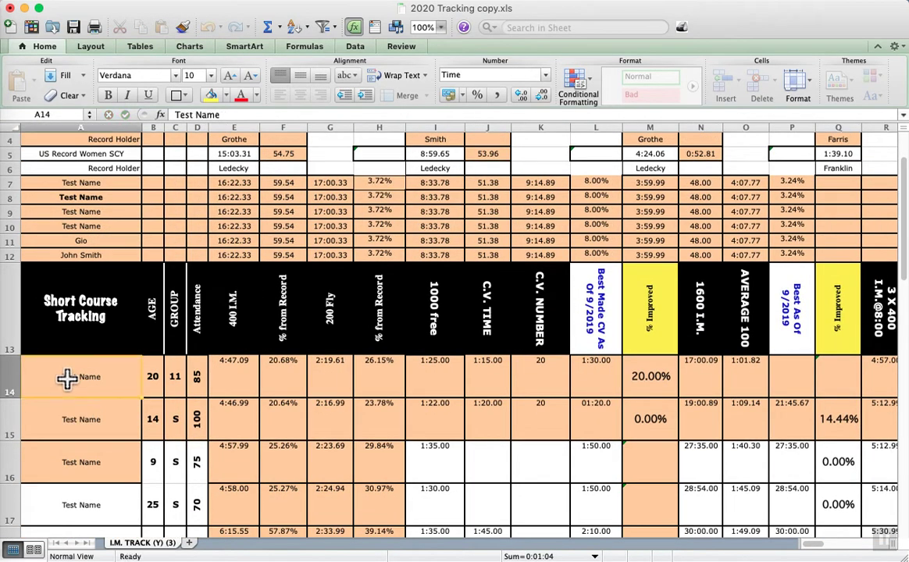
{"action": "double_click", "coordinate": [67, 378]}
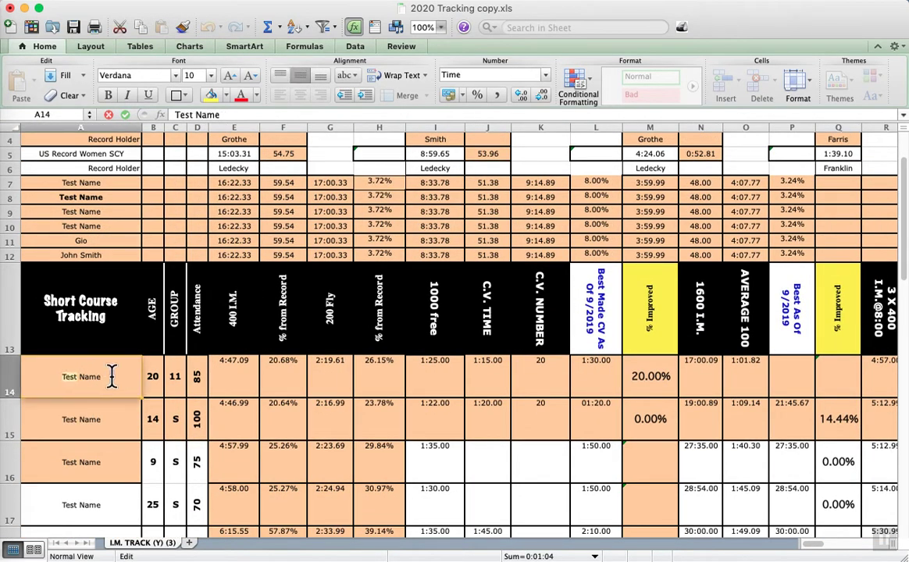
{"action": "left_click_drag", "start_coordinate": [100, 376], "coordinate": [38, 373]}
{"action": "type", "text": "J"}
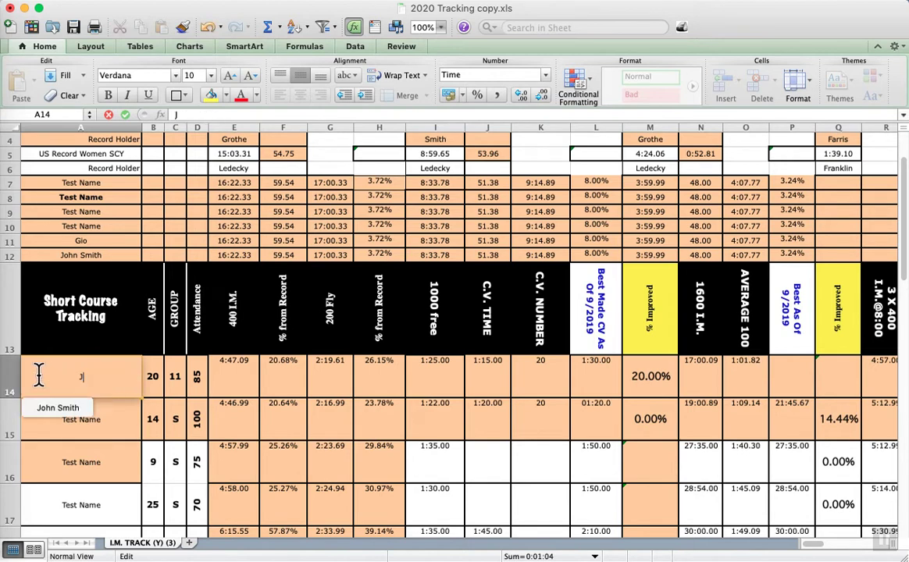
{"action": "type", "text": "ohn Smith"}
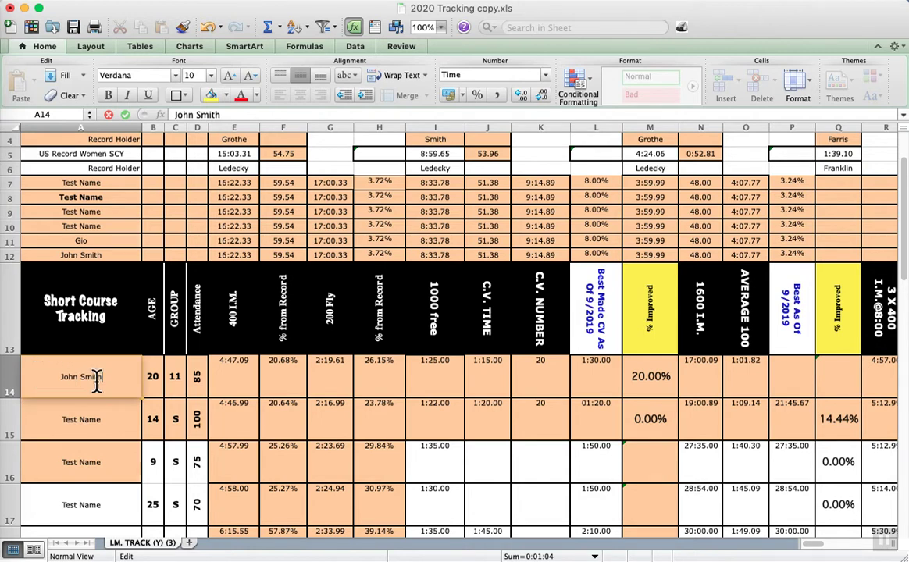
{"action": "left_click", "coordinate": [230, 382]}
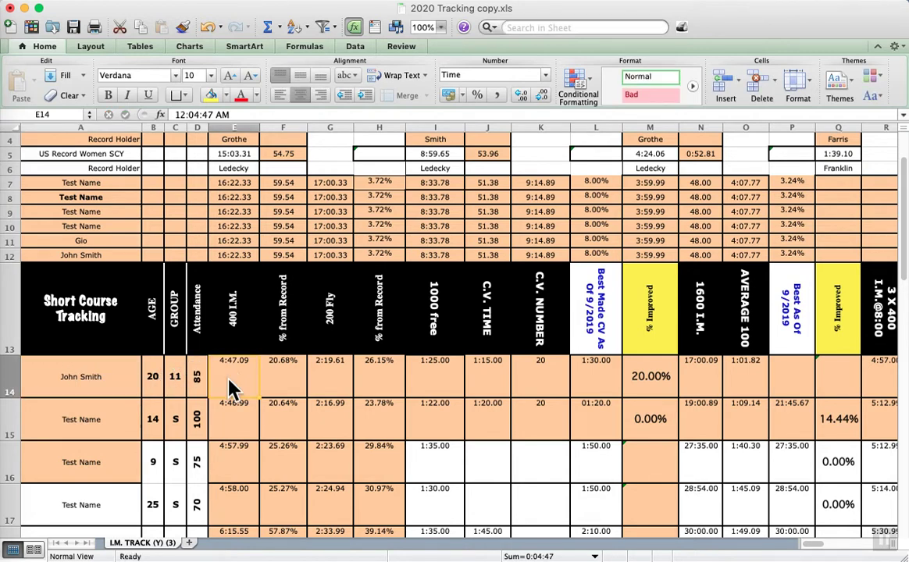
Examine row 14's 400 I.M. and 200 Fly times and their % from Record formulas against the records table.
{"action": "left_click", "coordinate": [289, 374]}
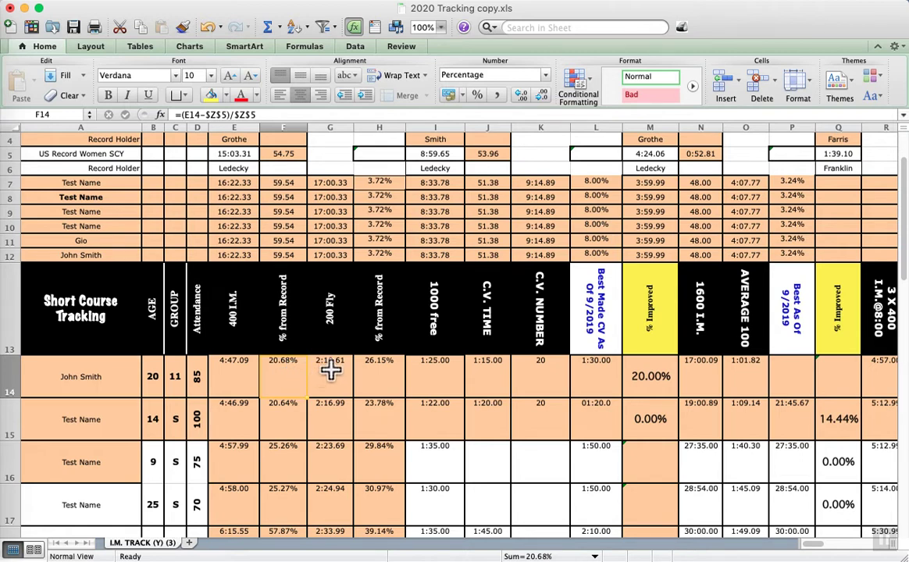
{"action": "left_click", "coordinate": [329, 373]}
{"action": "left_click", "coordinate": [388, 372]}
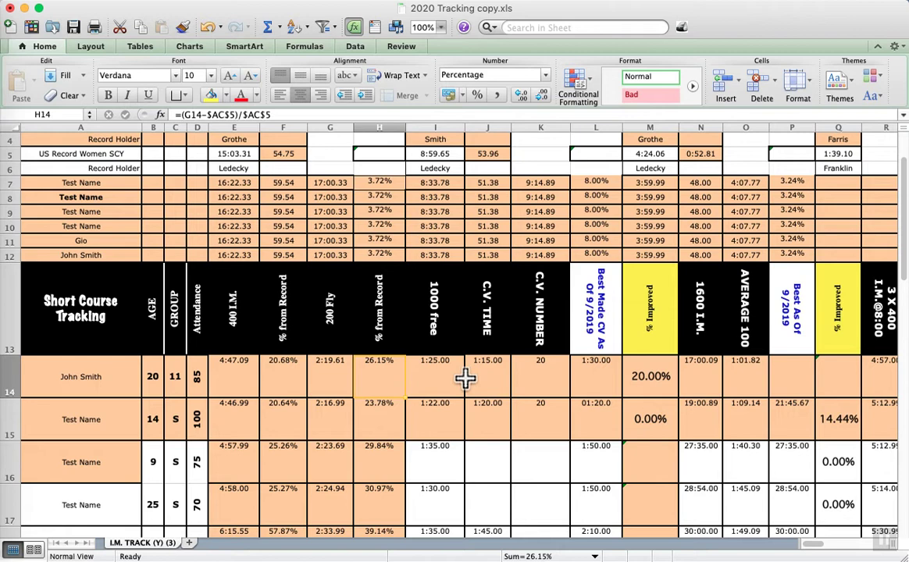
{"action": "scroll", "coordinate": [466, 378], "scroll_direction": "up", "scroll_amount": 3}
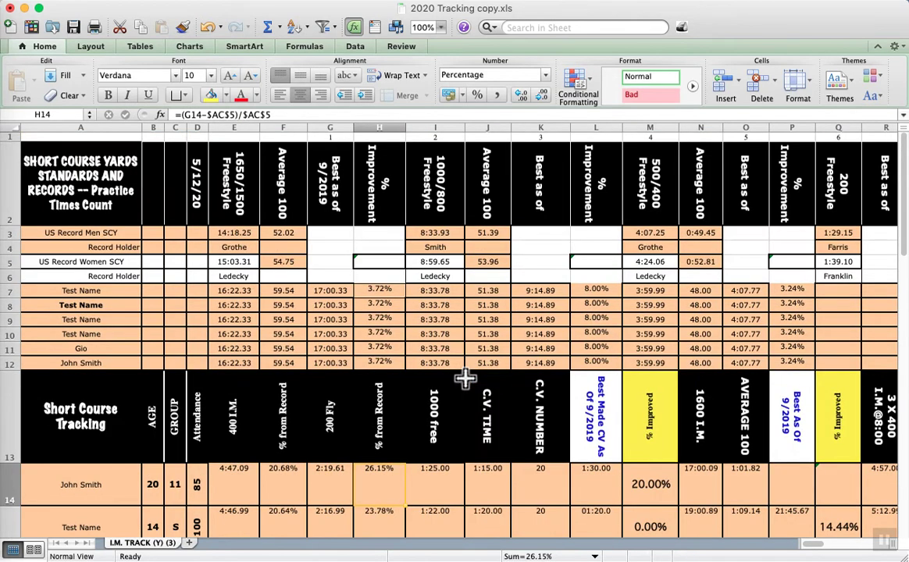
{"action": "scroll", "coordinate": [492, 322], "scroll_direction": "down", "scroll_amount": 8}
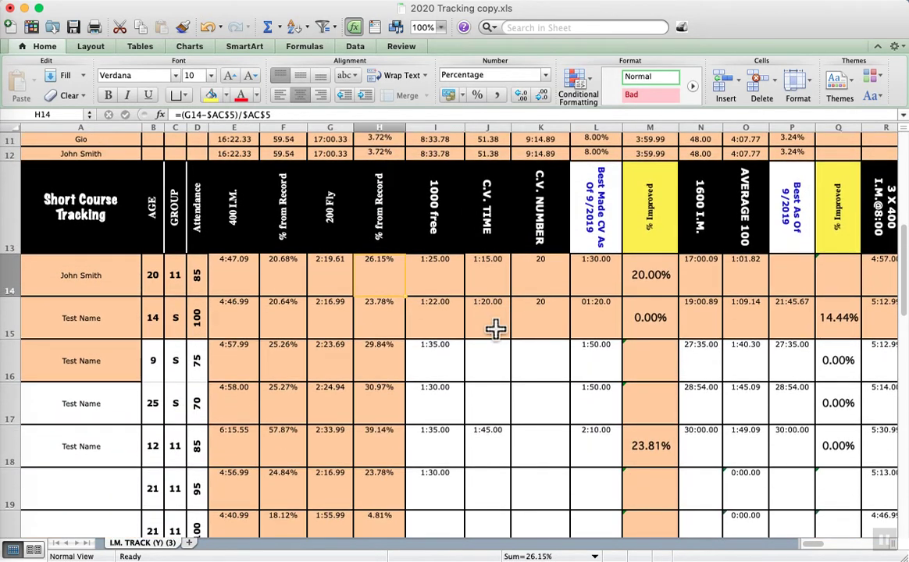
{"action": "left_click", "coordinate": [242, 279]}
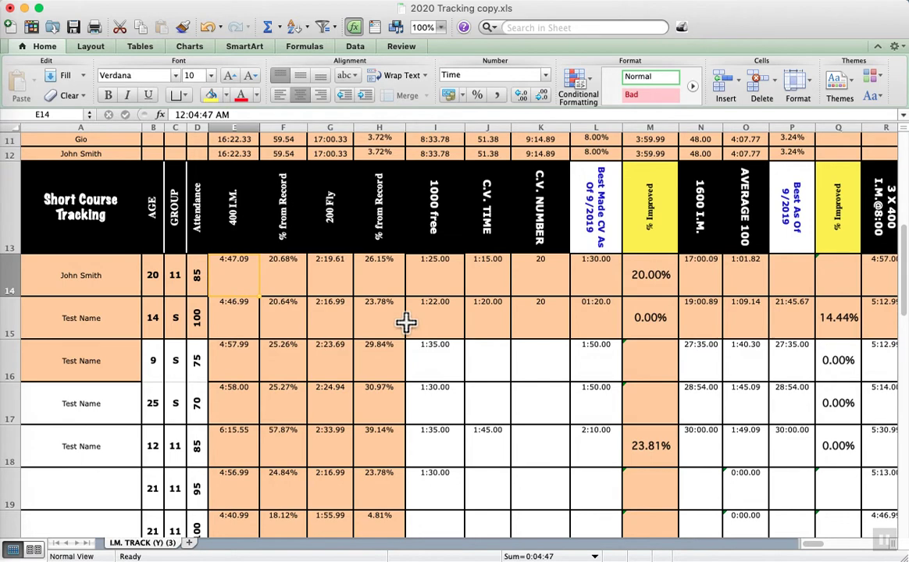
Examine row 14's 3 X 400 I.M. time, its Best As Of 9/2019 time and the % Improved formula.
{"action": "scroll", "coordinate": [407, 322], "scroll_direction": "right", "scroll_amount": 3}
{"action": "scroll", "coordinate": [406, 322], "scroll_direction": "right", "scroll_amount": 6}
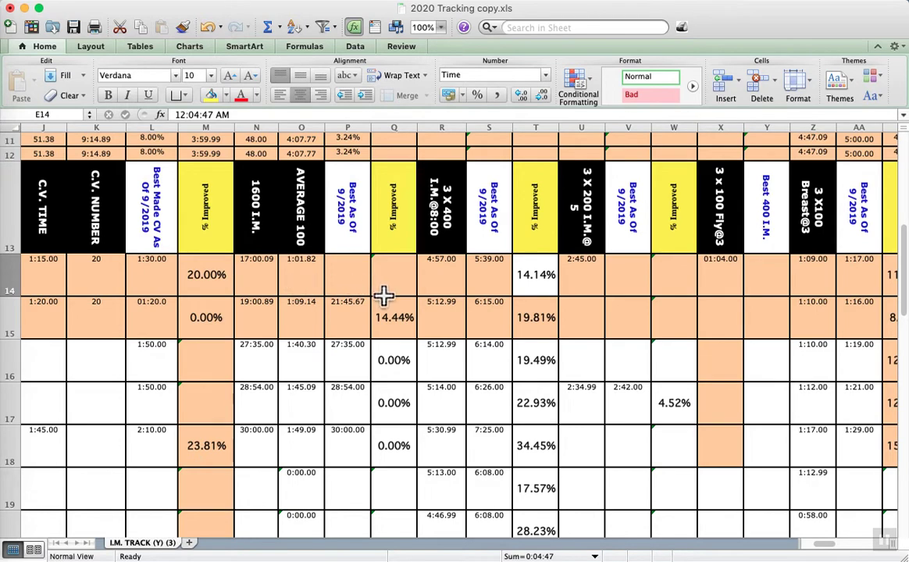
{"action": "scroll", "coordinate": [383, 295], "scroll_direction": "right", "scroll_amount": 7}
{"action": "scroll", "coordinate": [382, 296], "scroll_direction": "left", "scroll_amount": 7}
{"action": "scroll", "coordinate": [383, 296], "scroll_direction": "right", "scroll_amount": 1}
{"action": "scroll", "coordinate": [383, 295], "scroll_direction": "right", "scroll_amount": 1}
{"action": "left_click", "coordinate": [345, 264]}
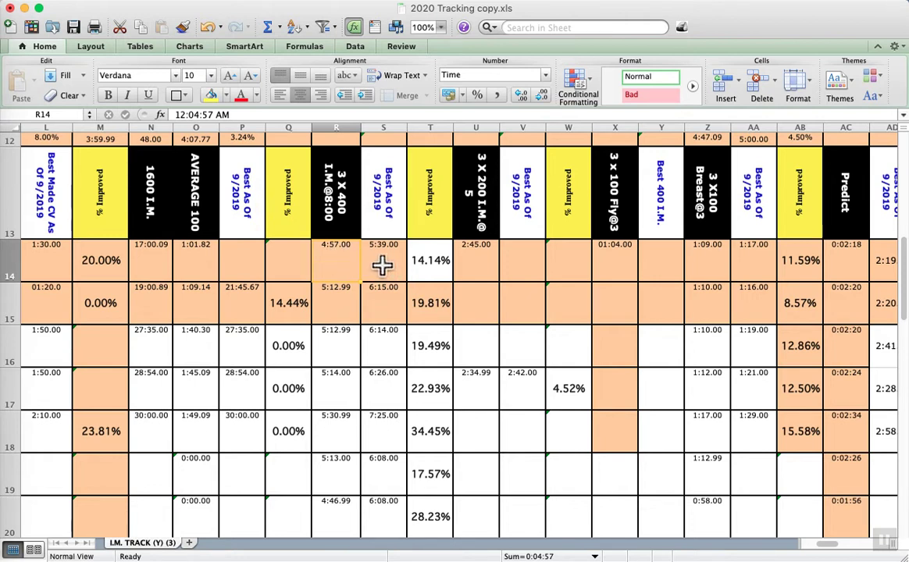
{"action": "left_click", "coordinate": [382, 266]}
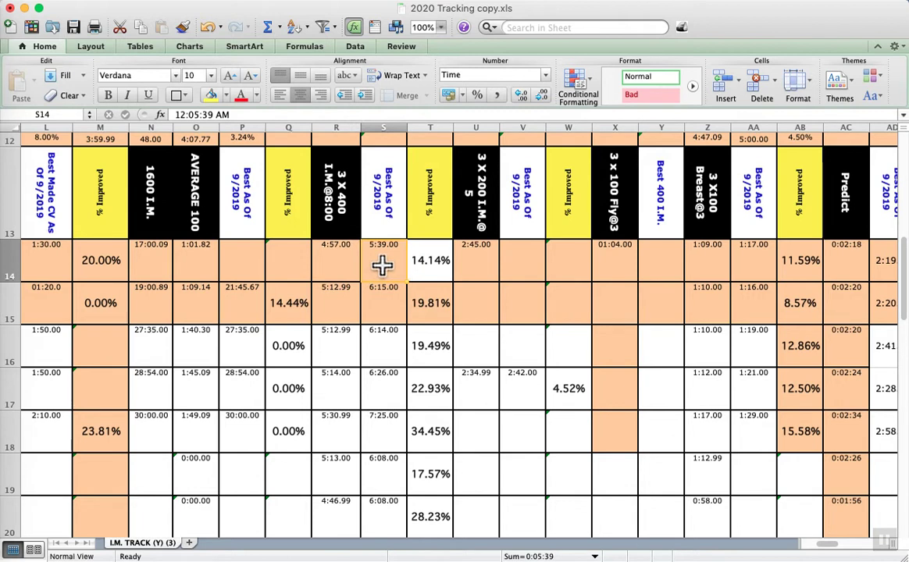
{"action": "left_click", "coordinate": [385, 202]}
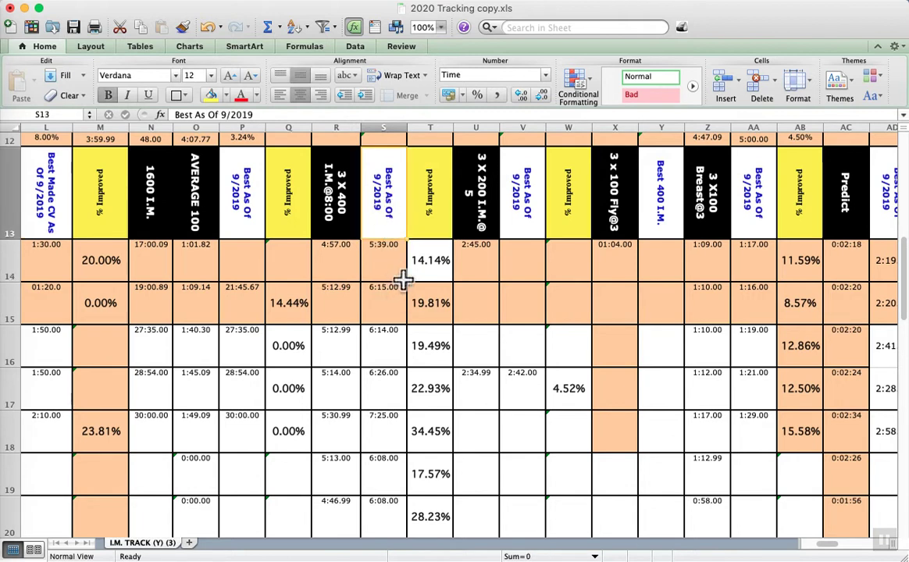
{"action": "left_click", "coordinate": [382, 259]}
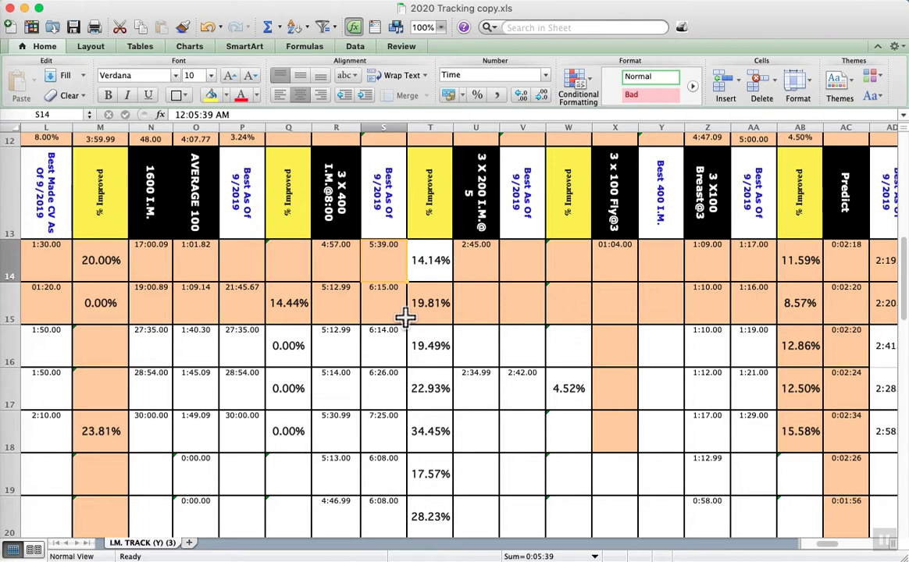
{"action": "left_click", "coordinate": [423, 274]}
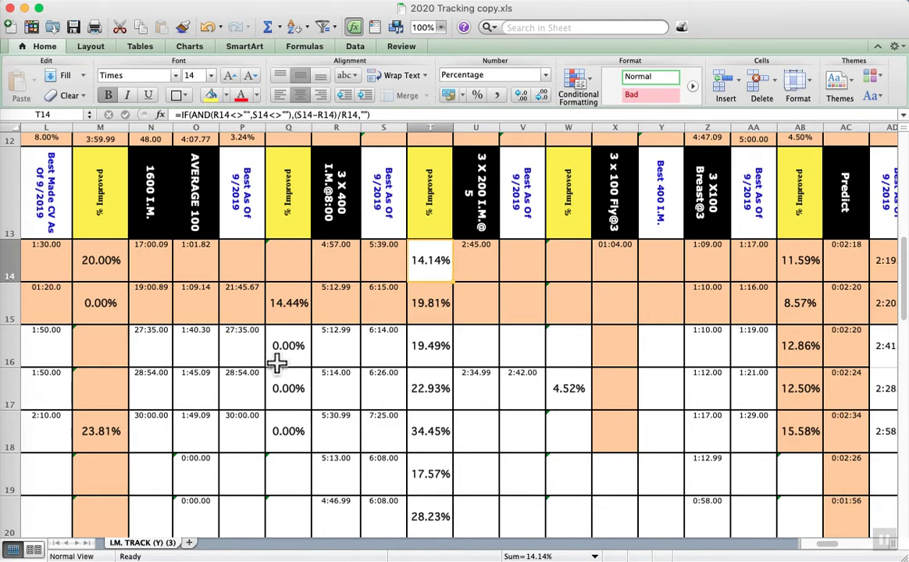
Review the tracking rows and compare row 14's 3 X 400 I.M. and 3 x 100 Fly times.
{"action": "scroll", "coordinate": [274, 361], "scroll_direction": "left", "scroll_amount": 10}
{"action": "scroll", "coordinate": [277, 362], "scroll_direction": "up", "scroll_amount": 1}
{"action": "scroll", "coordinate": [277, 362], "scroll_direction": "down", "scroll_amount": 5}
{"action": "scroll", "coordinate": [276, 363], "scroll_direction": "up", "scroll_amount": 5}
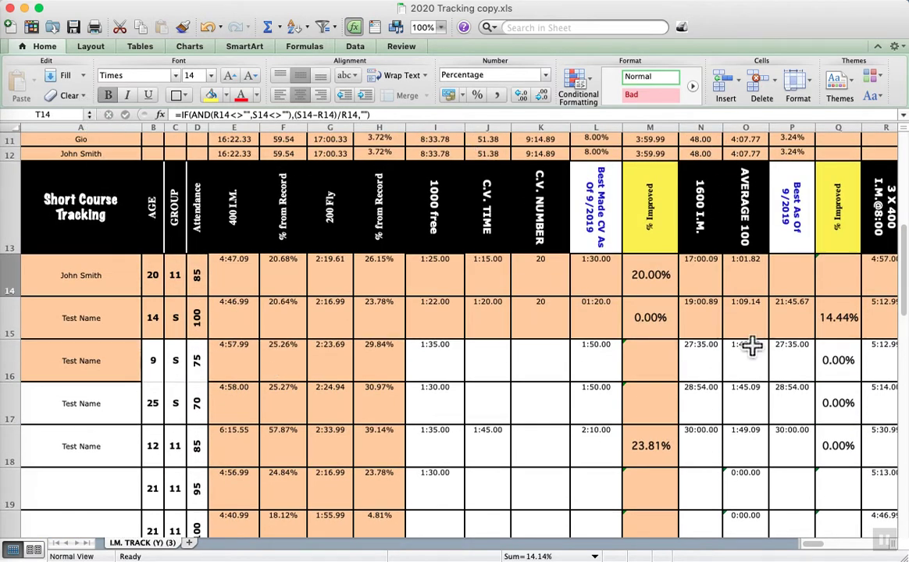
{"action": "scroll", "coordinate": [625, 378], "scroll_direction": "right", "scroll_amount": 3}
{"action": "scroll", "coordinate": [625, 378], "scroll_direction": "right", "scroll_amount": 6}
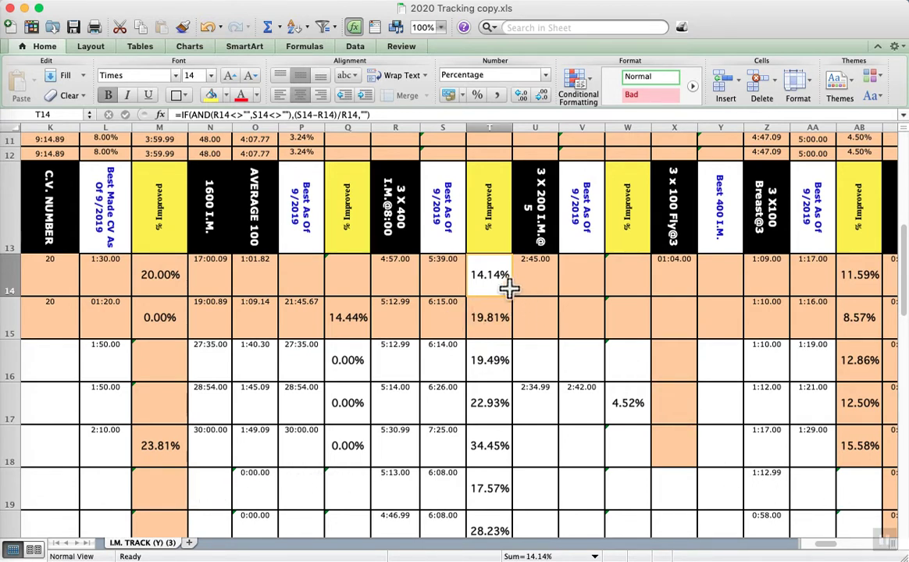
{"action": "left_click", "coordinate": [412, 280]}
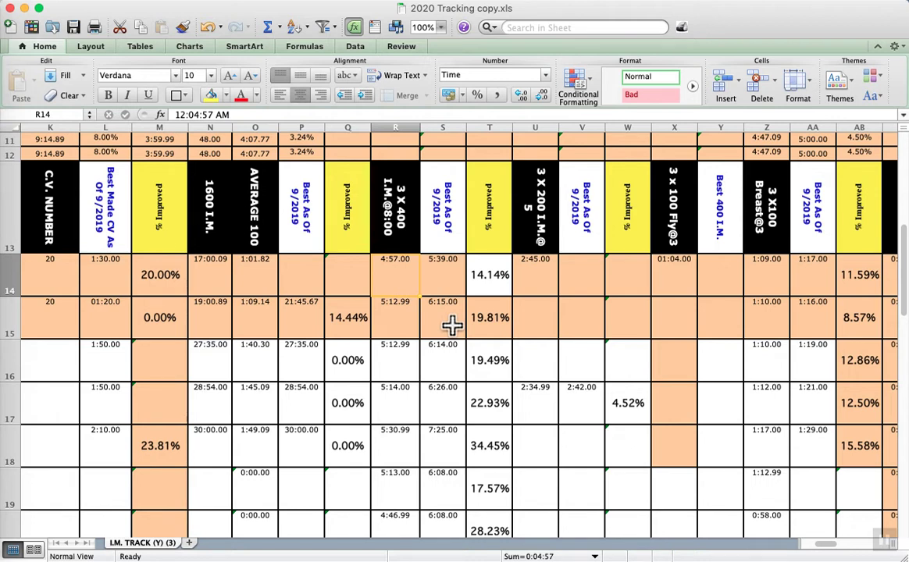
{"action": "left_click", "coordinate": [681, 277]}
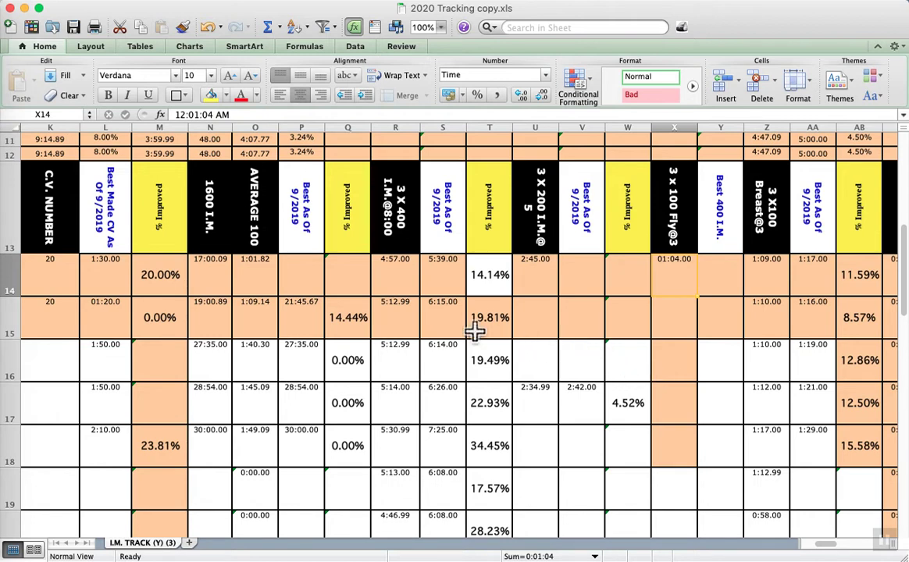
{"action": "left_click", "coordinate": [399, 278]}
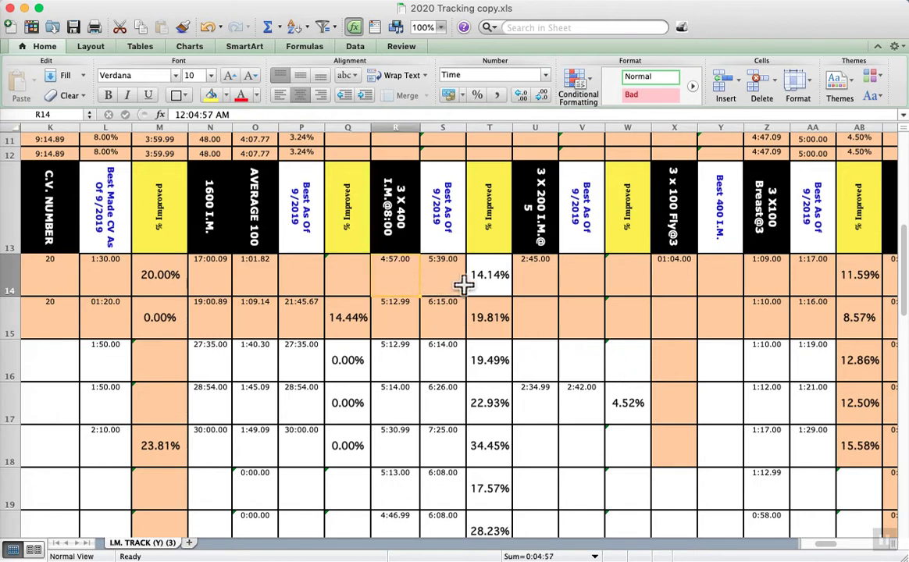
Examine row 14's 3 X100 Breast time, prior best and % Improved formula, plus row 15's prior best in that set.
{"action": "scroll", "coordinate": [603, 307], "scroll_direction": "right", "scroll_amount": 1}
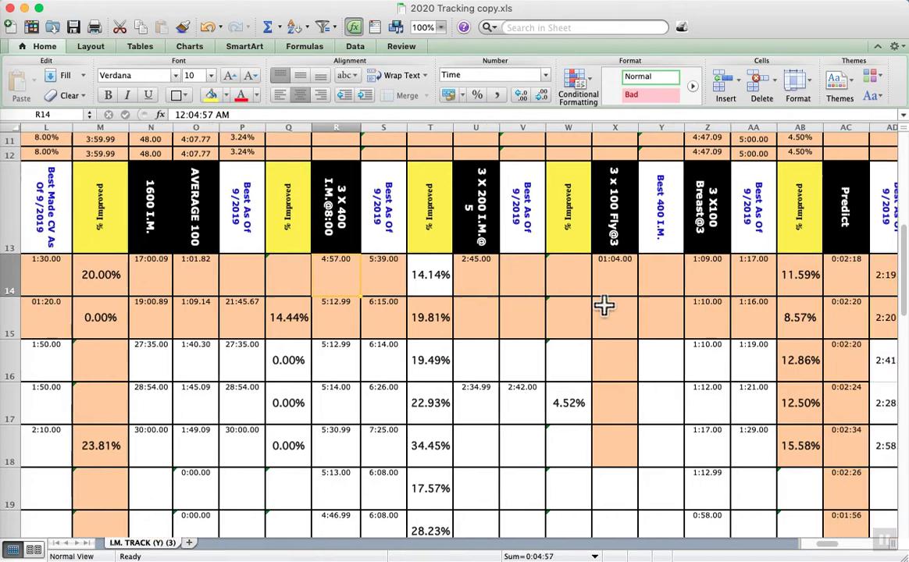
{"action": "scroll", "coordinate": [604, 307], "scroll_direction": "right", "scroll_amount": 8}
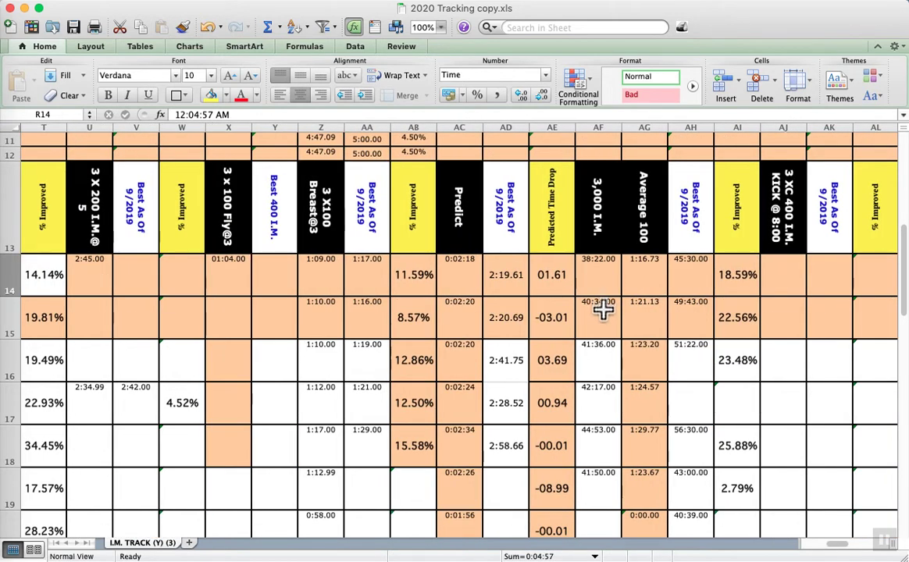
{"action": "scroll", "coordinate": [604, 310], "scroll_direction": "left", "scroll_amount": 2}
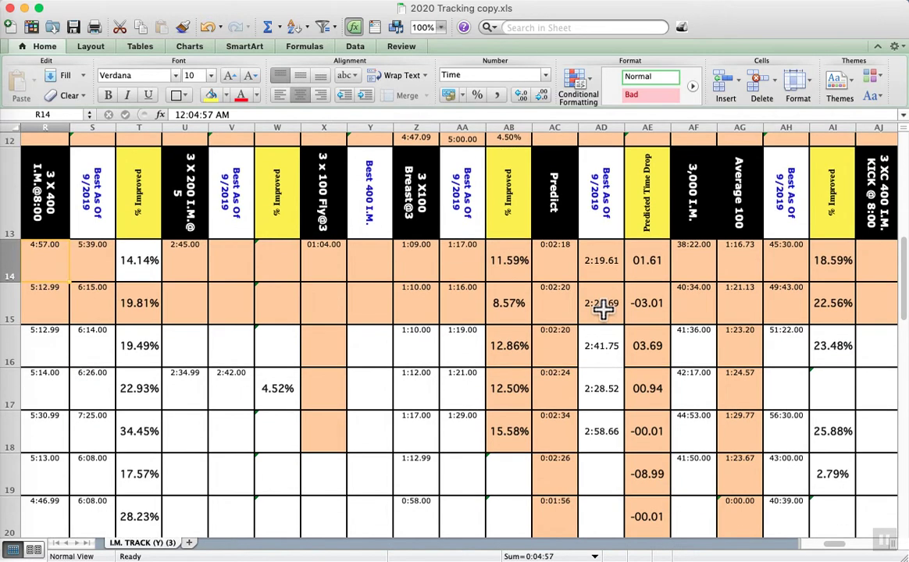
{"action": "scroll", "coordinate": [604, 310], "scroll_direction": "left", "scroll_amount": 2}
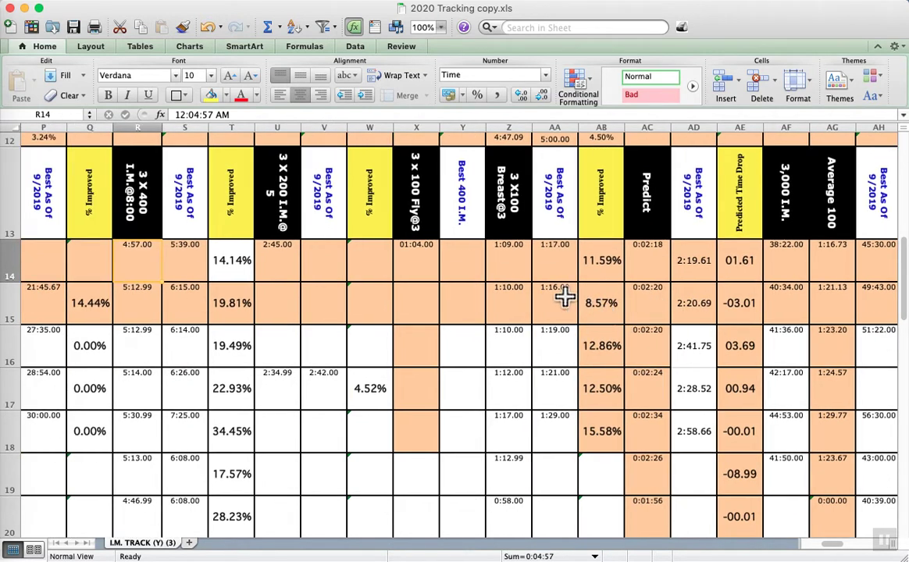
{"action": "left_click", "coordinate": [503, 264]}
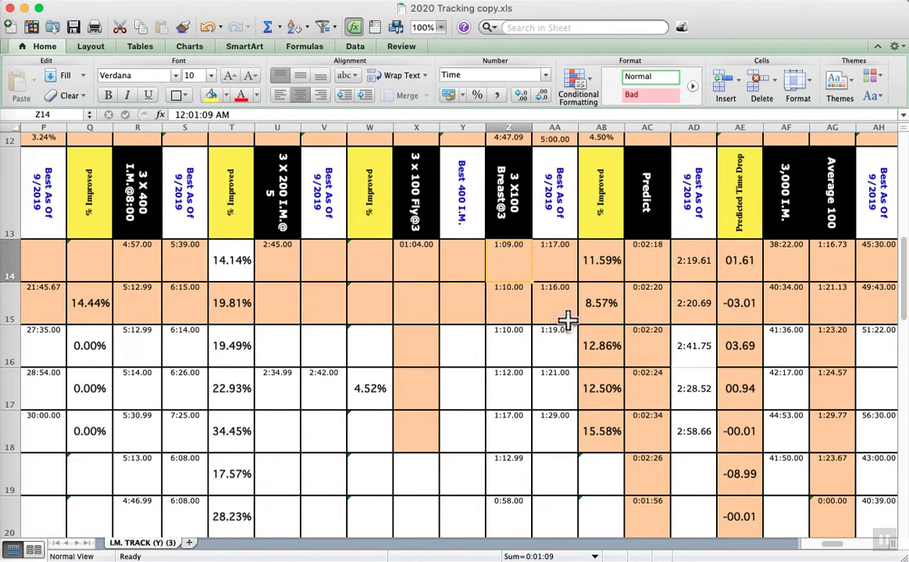
{"action": "left_click", "coordinate": [564, 259]}
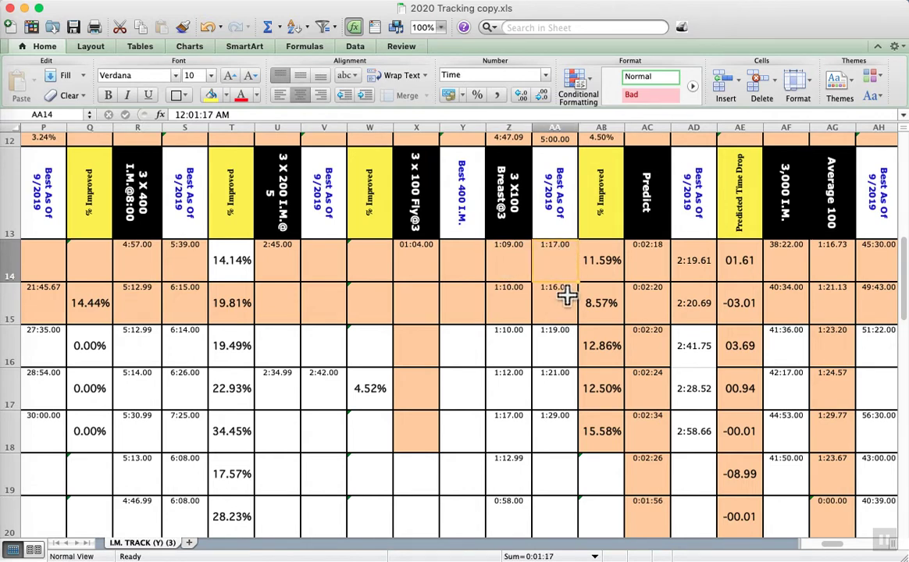
{"action": "left_click", "coordinate": [594, 262]}
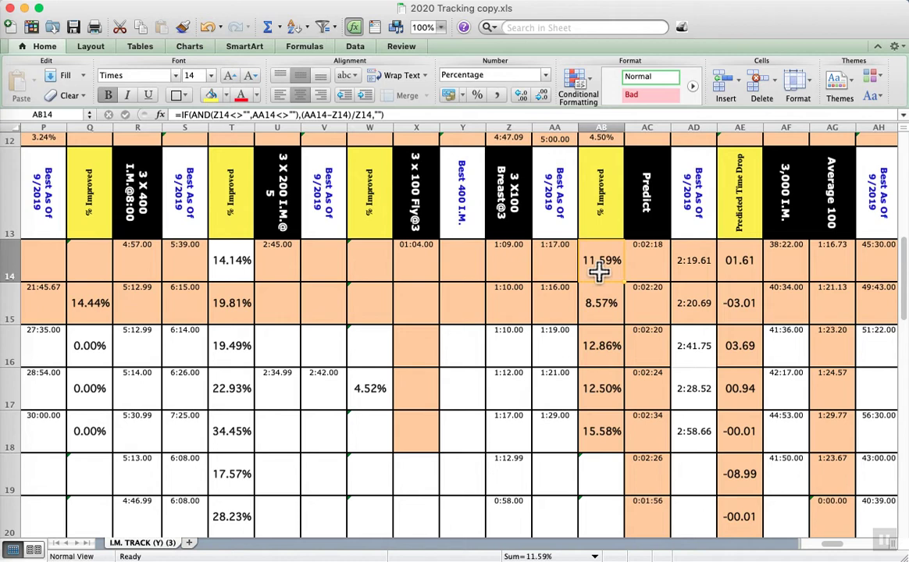
{"action": "left_click", "coordinate": [562, 312]}
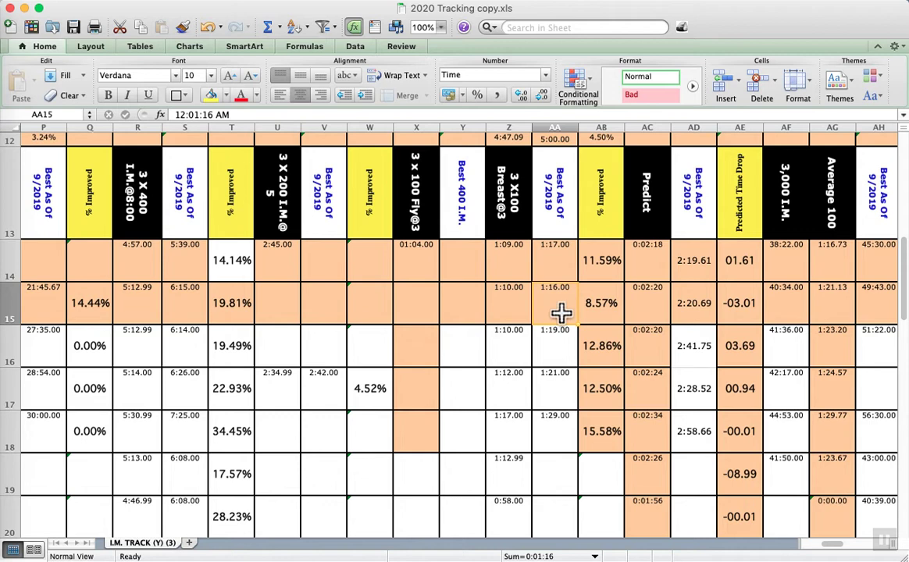
Examine row 14's 3 X100 Breast time and prior best, plus the set's % Improved formulas in rows 14 to 18.
{"action": "left_click", "coordinate": [510, 261]}
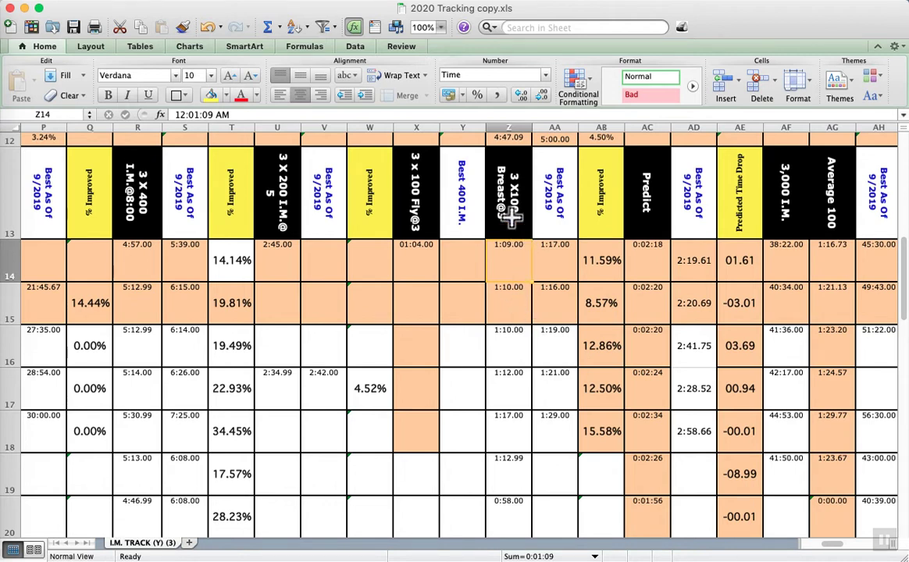
{"action": "left_click", "coordinate": [521, 233]}
{"action": "left_click", "coordinate": [561, 266]}
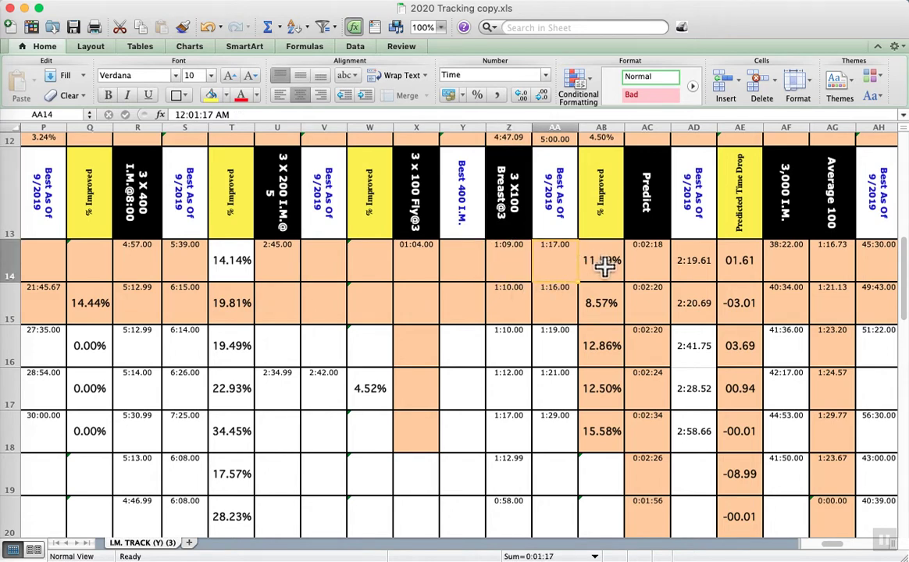
{"action": "left_click", "coordinate": [581, 261]}
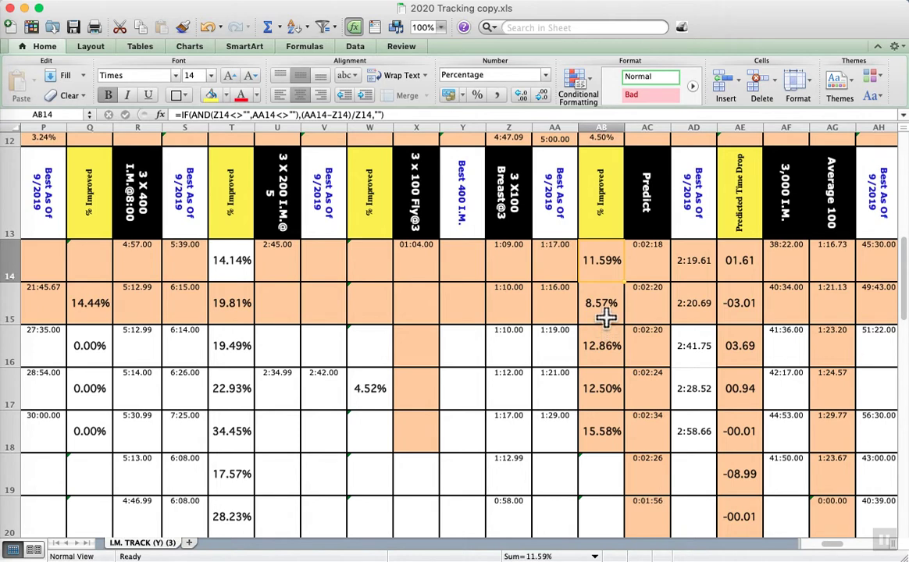
{"action": "left_click", "coordinate": [606, 316]}
{"action": "left_click", "coordinate": [606, 356]}
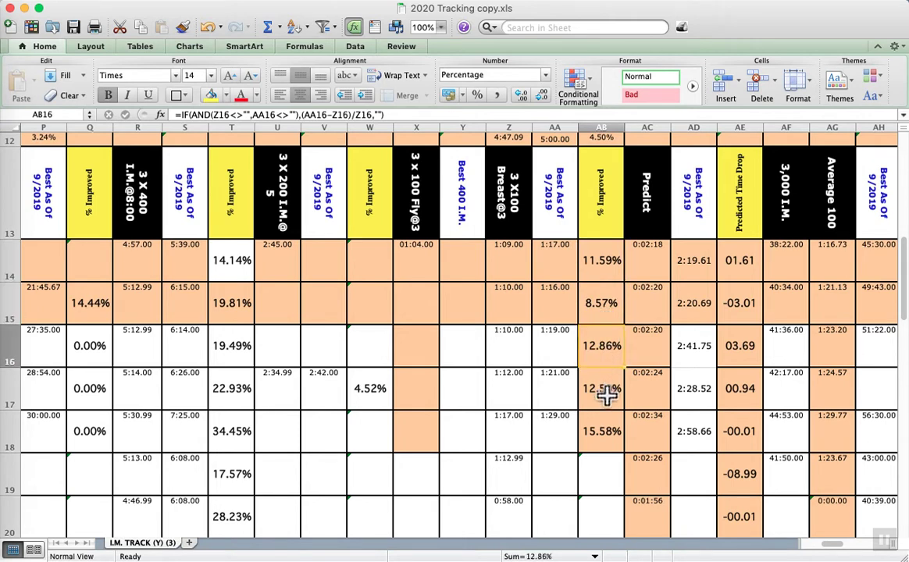
{"action": "left_click", "coordinate": [605, 395]}
{"action": "left_click", "coordinate": [608, 436]}
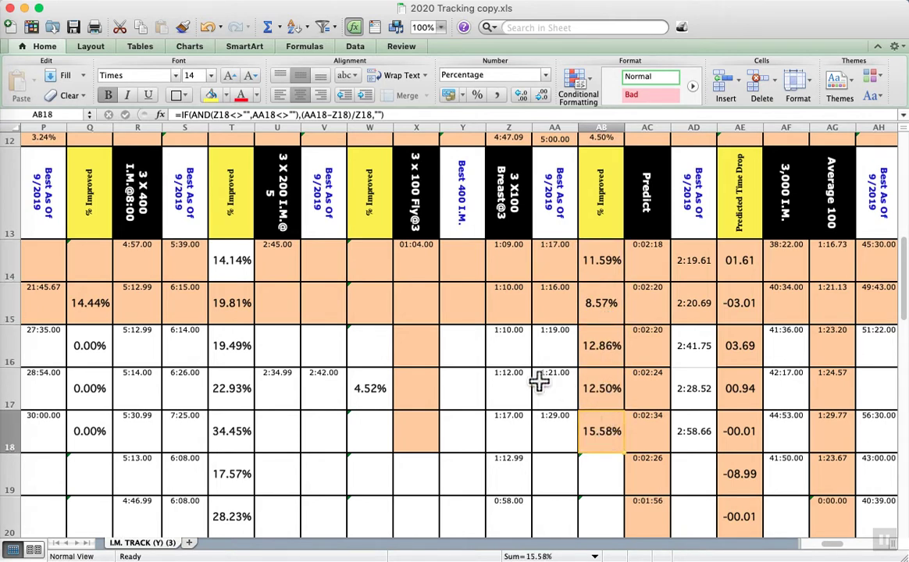
Compare row 18's 3 X100 Breast time with its Best As Of 9/2019 time and % Improved formula.
{"action": "left_click", "coordinate": [516, 431]}
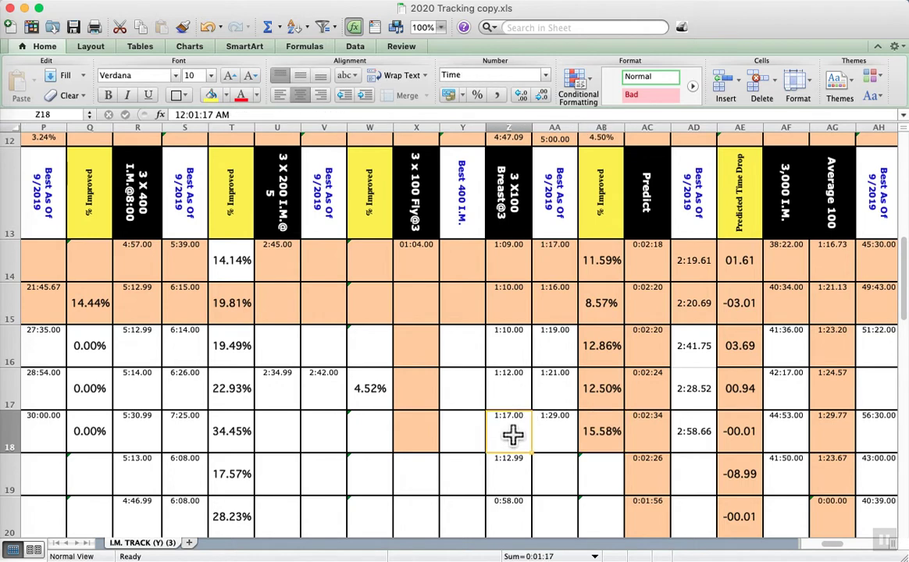
{"action": "left_click", "coordinate": [607, 437]}
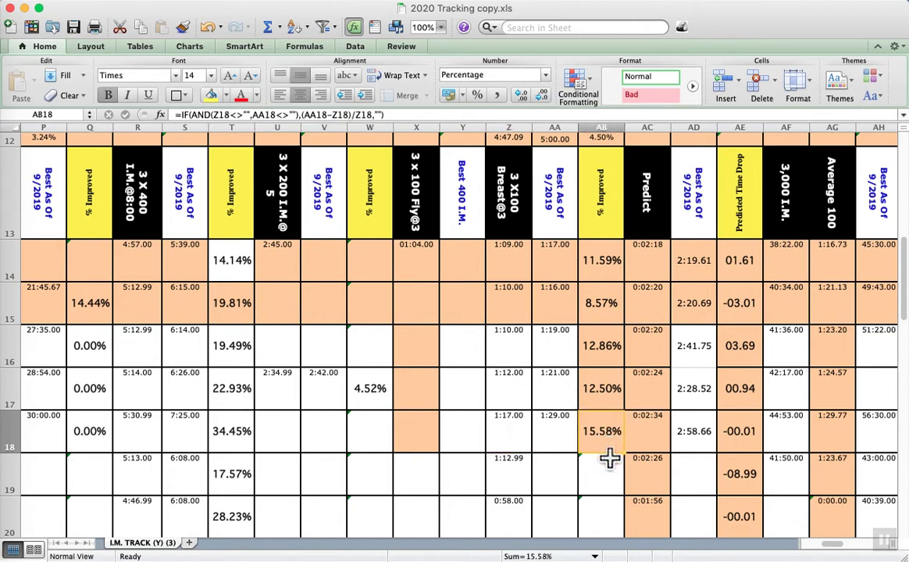
{"action": "left_click", "coordinate": [556, 432]}
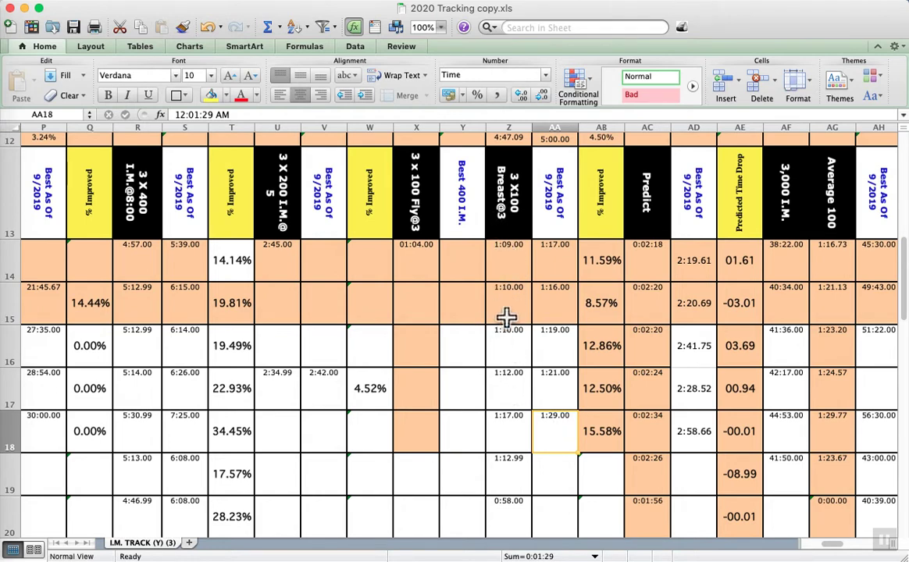
{"action": "left_click", "coordinate": [510, 426]}
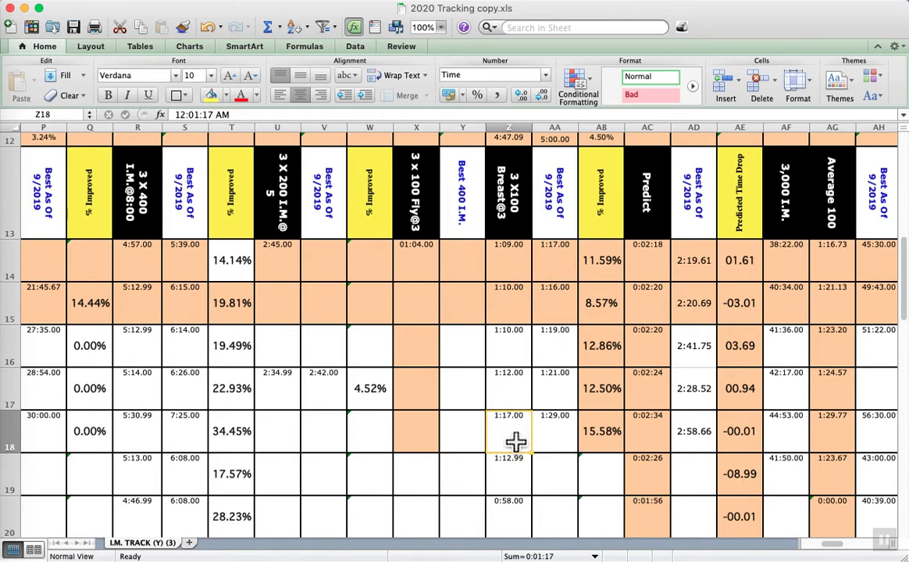
Compare the 3 X100 Breast times and prior bests of rows 14 and 15, and check row 14's % Improved formula.
{"action": "left_click", "coordinate": [510, 266]}
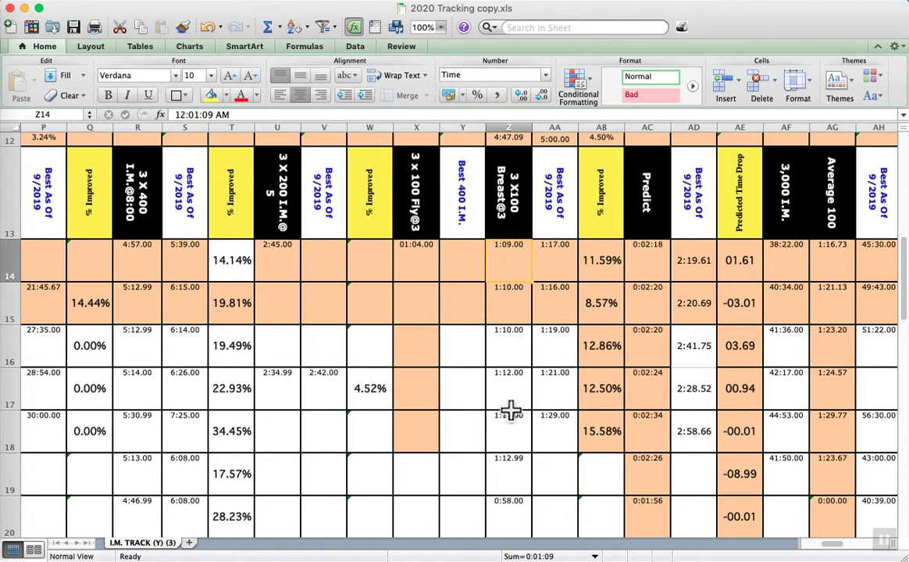
{"action": "left_click", "coordinate": [510, 305]}
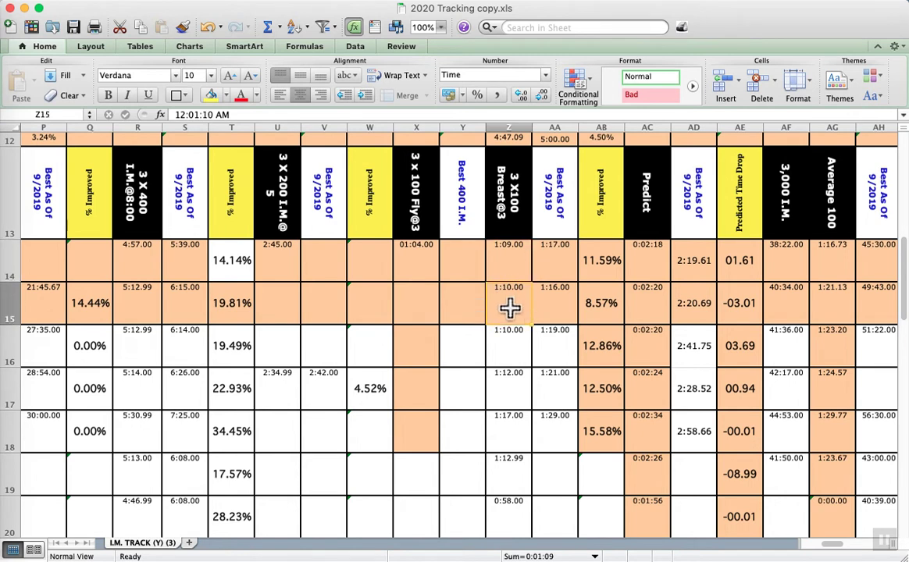
{"action": "left_click", "coordinate": [505, 268]}
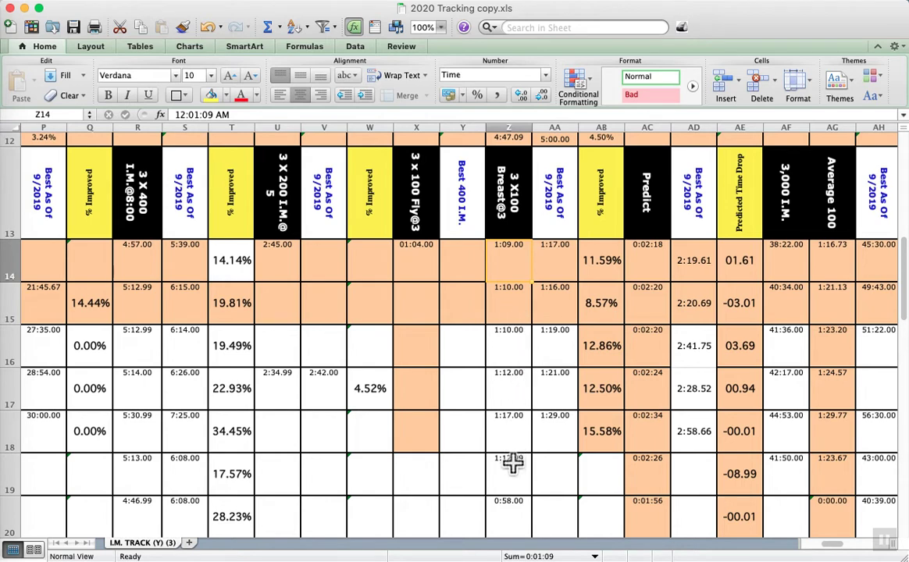
{"action": "left_click", "coordinate": [508, 309]}
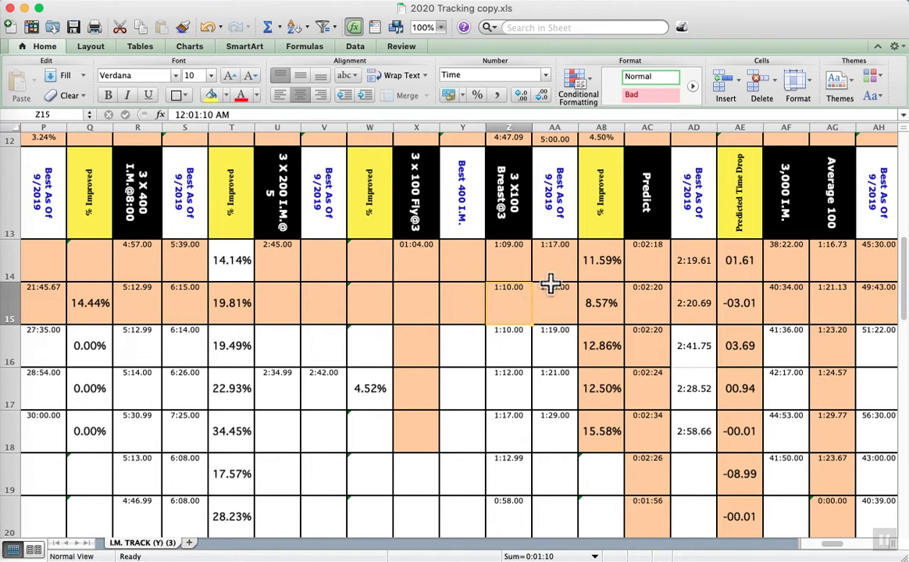
{"action": "left_click", "coordinate": [554, 266]}
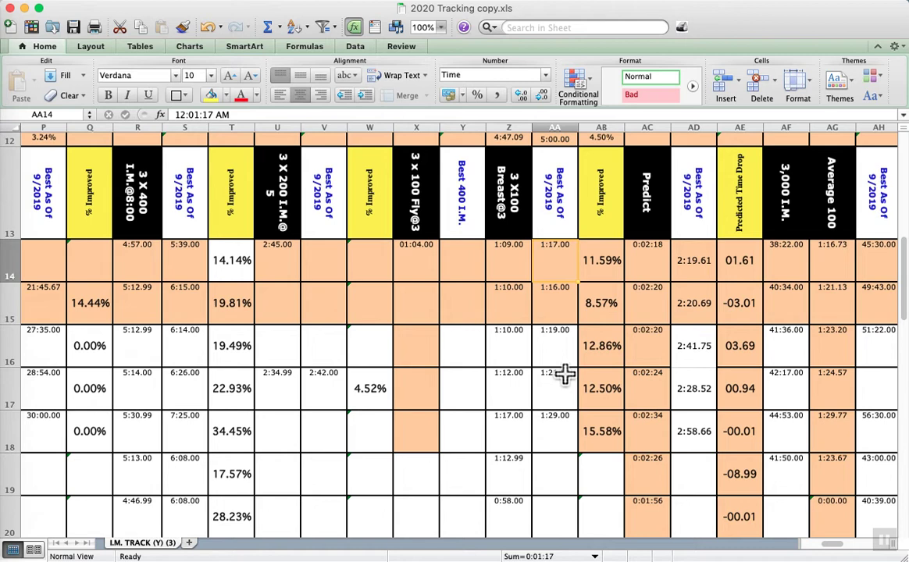
{"action": "left_click", "coordinate": [562, 305]}
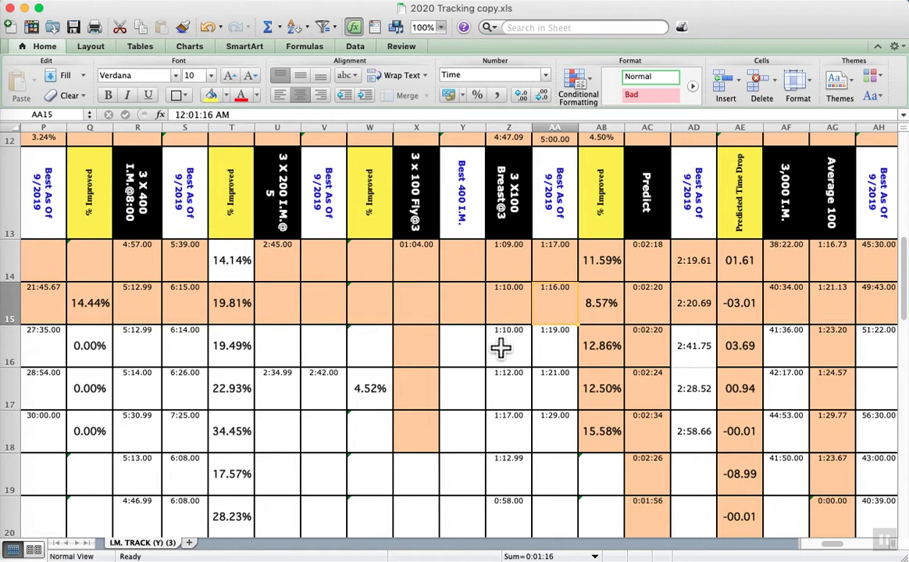
{"action": "left_click", "coordinate": [613, 260]}
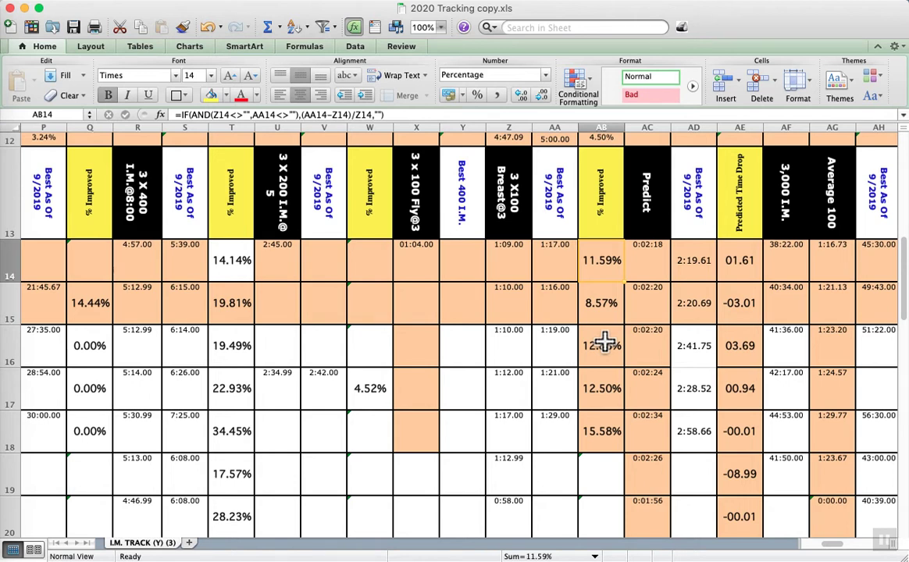
Examine the 3 x 100 Fly@3 column heading and row 14's time for that set.
{"action": "left_click", "coordinate": [415, 213]}
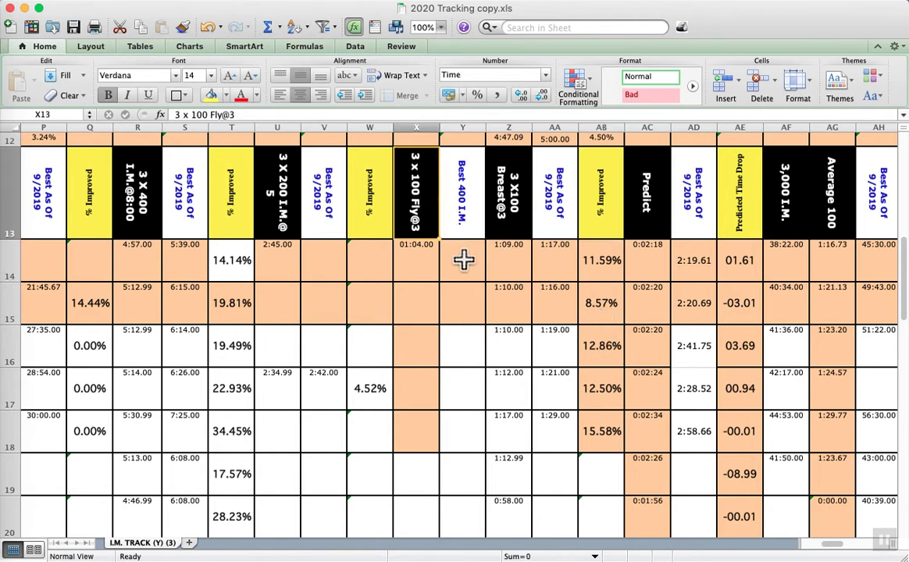
{"action": "left_click", "coordinate": [412, 268]}
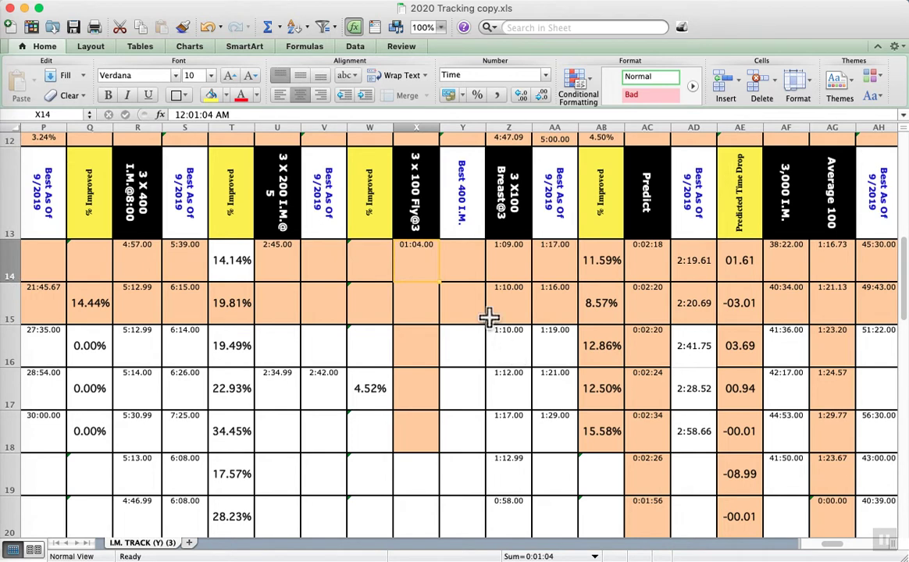
{"action": "left_click", "coordinate": [400, 180]}
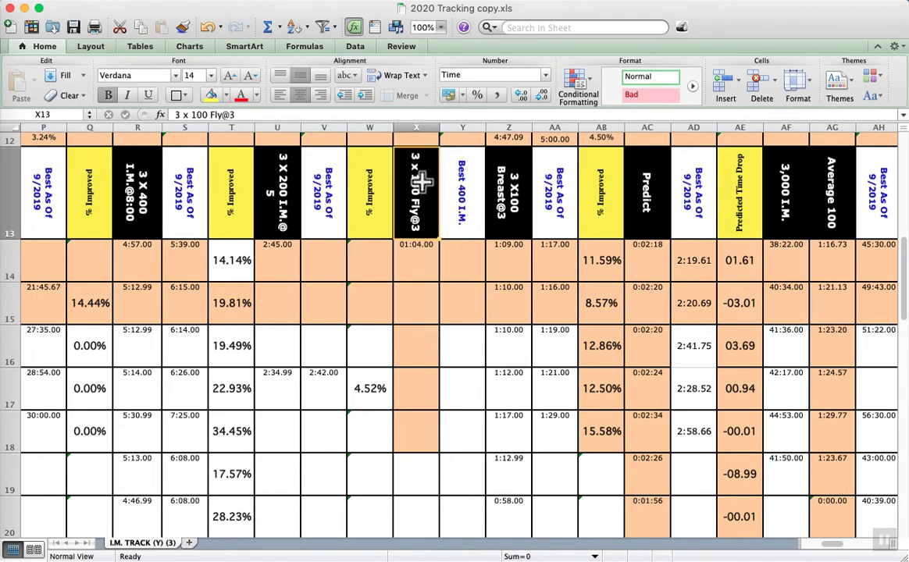
{"action": "left_click", "coordinate": [416, 273]}
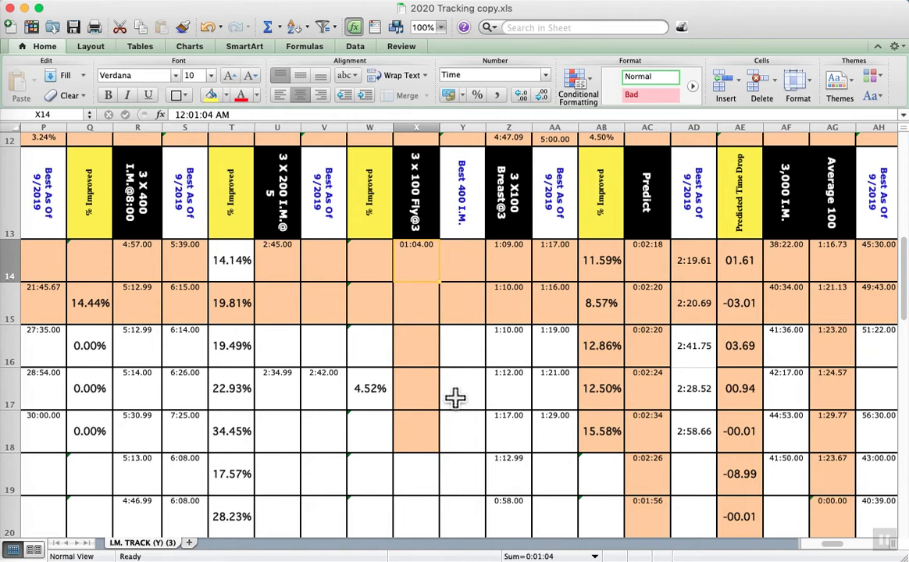
Examine row 14's breaststroke % Improved formula, row 15's Predict formula and row 14's prior best beside the Predict column.
{"action": "left_click", "coordinate": [615, 268]}
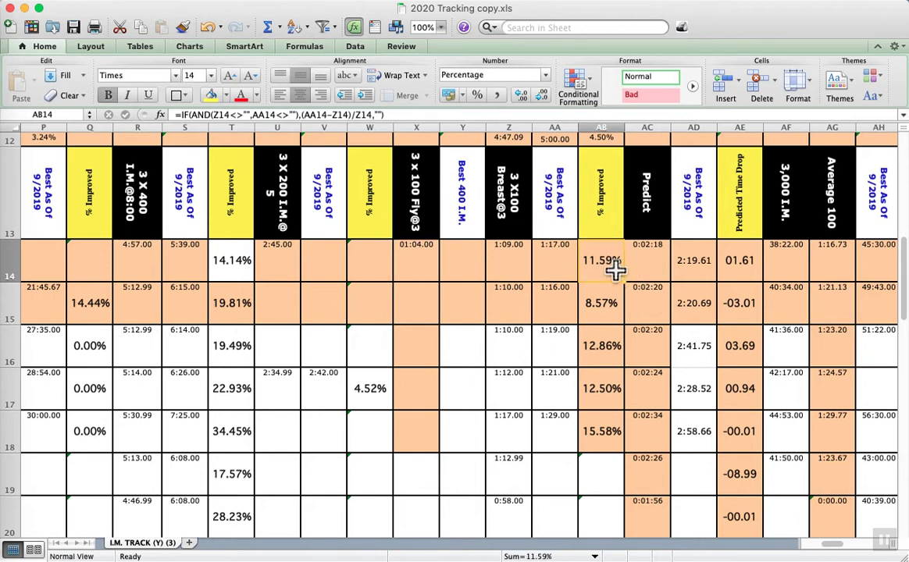
{"action": "left_click", "coordinate": [650, 311]}
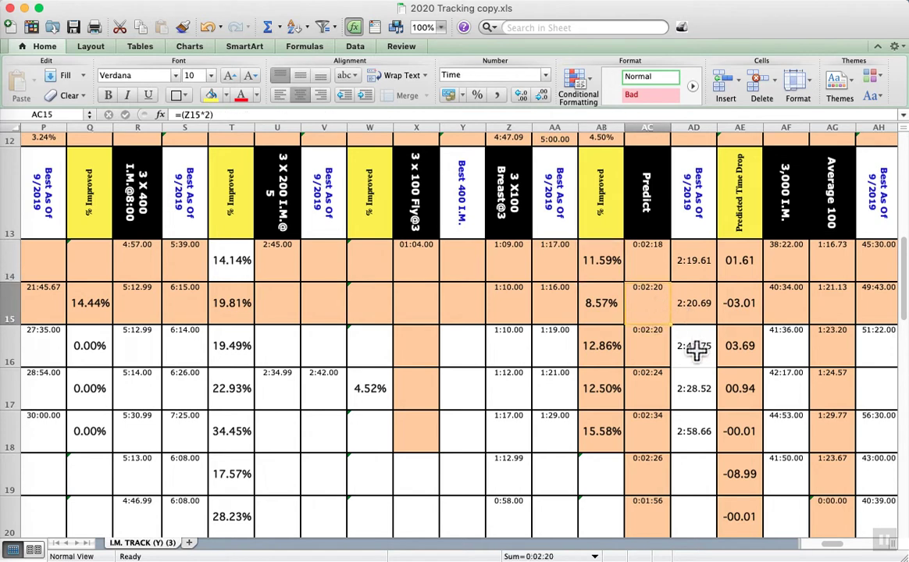
{"action": "left_click", "coordinate": [690, 263]}
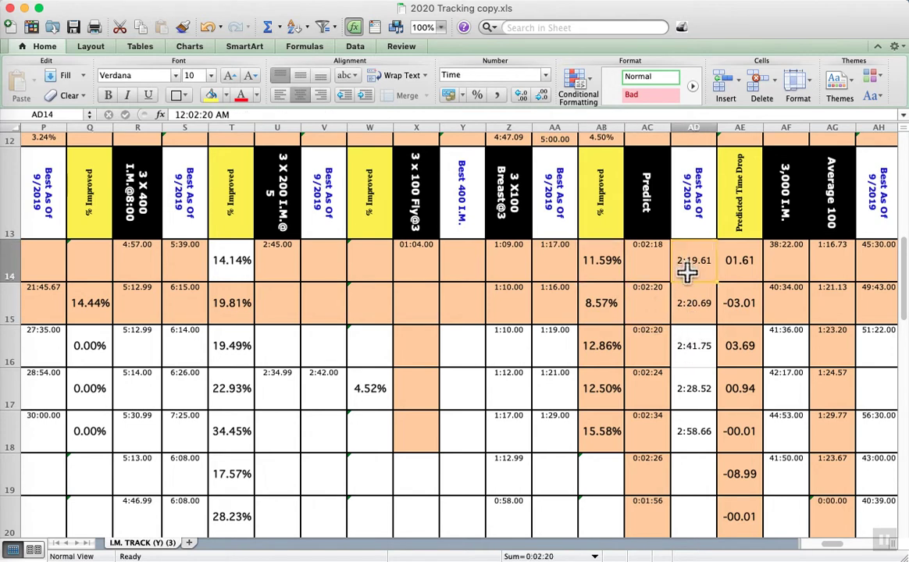
Review row 14's breaststroke % Improved formula and the 3 X100 Breast prior-best cells in rows 14, 18 and 19.
{"action": "left_click", "coordinate": [590, 275]}
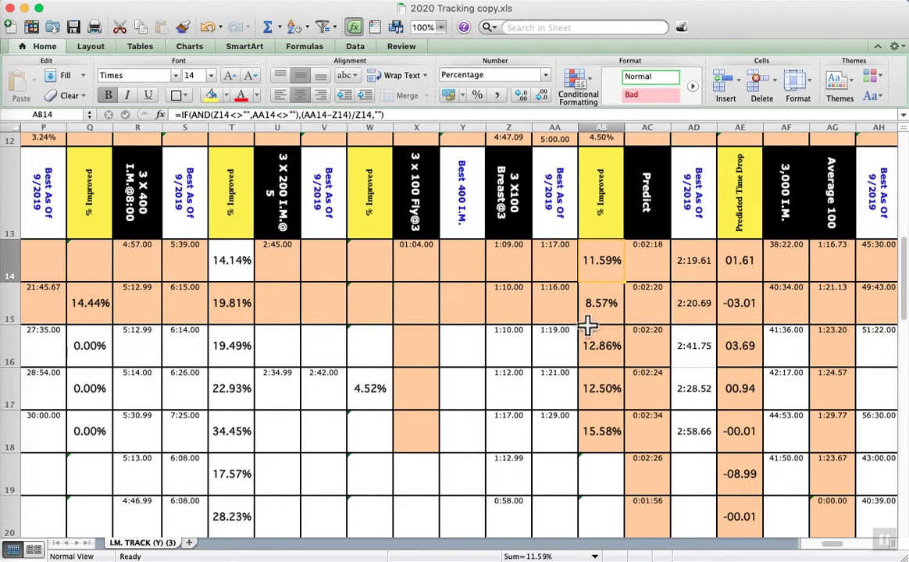
{"action": "left_click", "coordinate": [558, 272]}
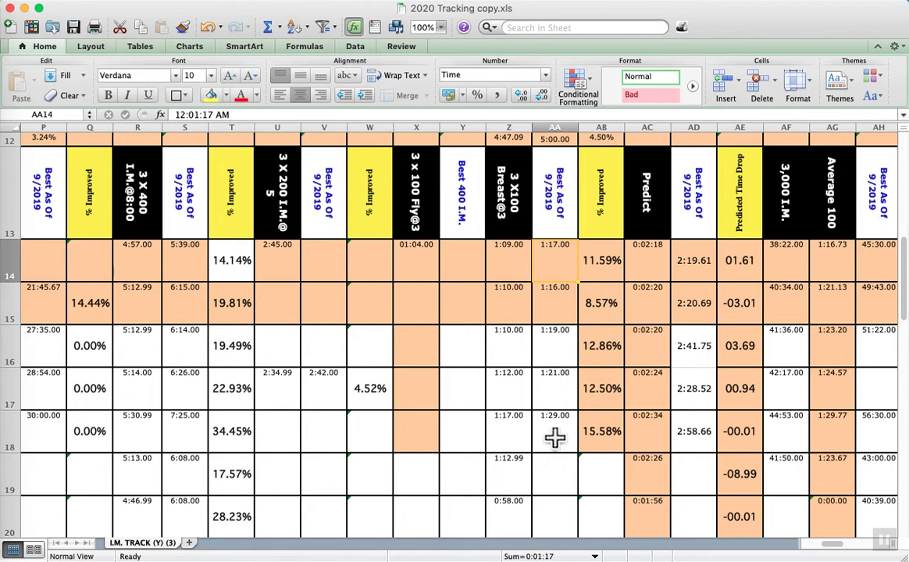
{"action": "left_click", "coordinate": [557, 477]}
{"action": "left_click", "coordinate": [560, 426]}
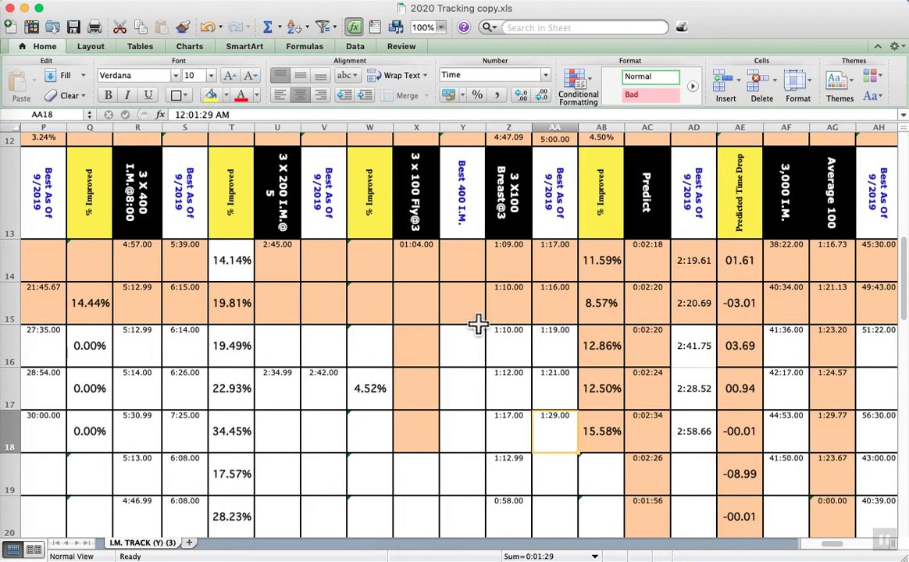
Examine how row 14's Predict formula doubles the 3 X100 Breast time, and compare it with the adjacent prior best.
{"action": "left_click", "coordinate": [653, 270]}
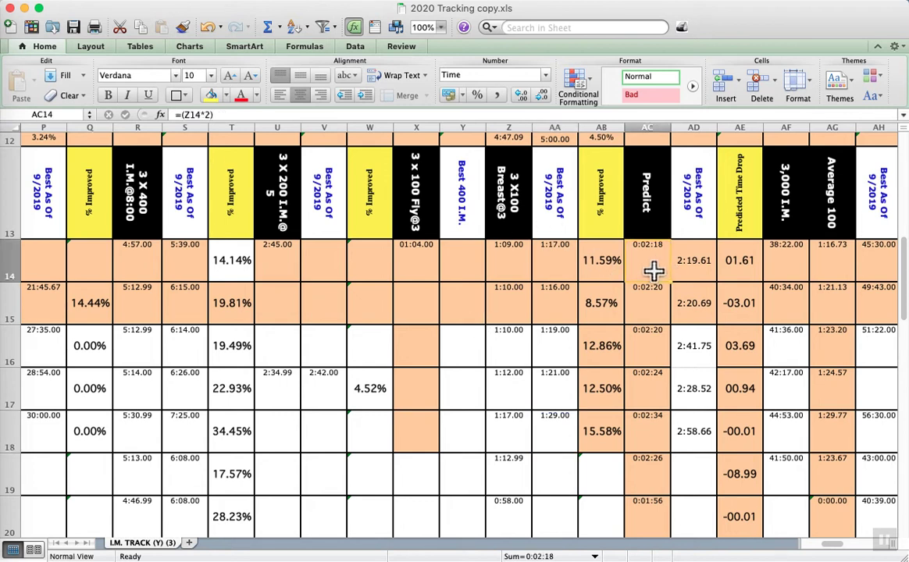
{"action": "left_click", "coordinate": [698, 272]}
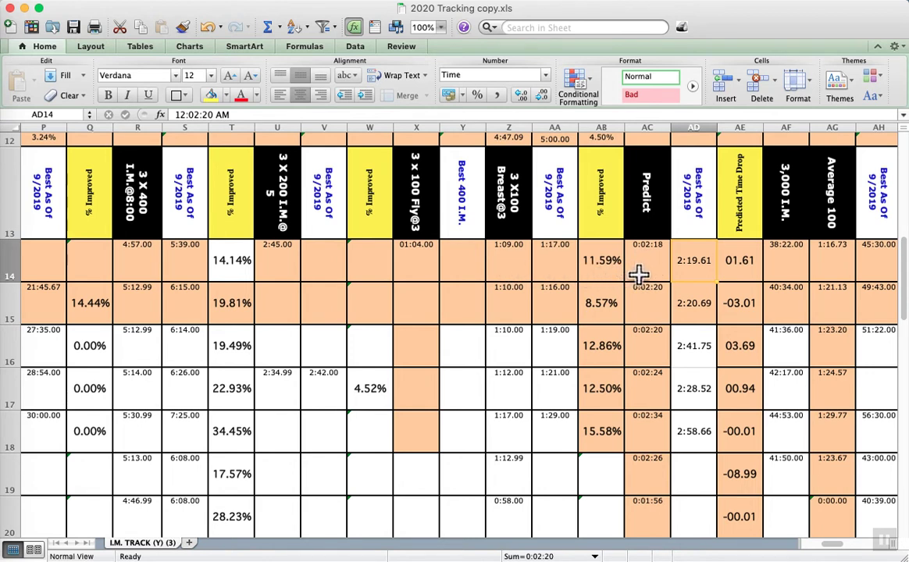
{"action": "left_click", "coordinate": [515, 258]}
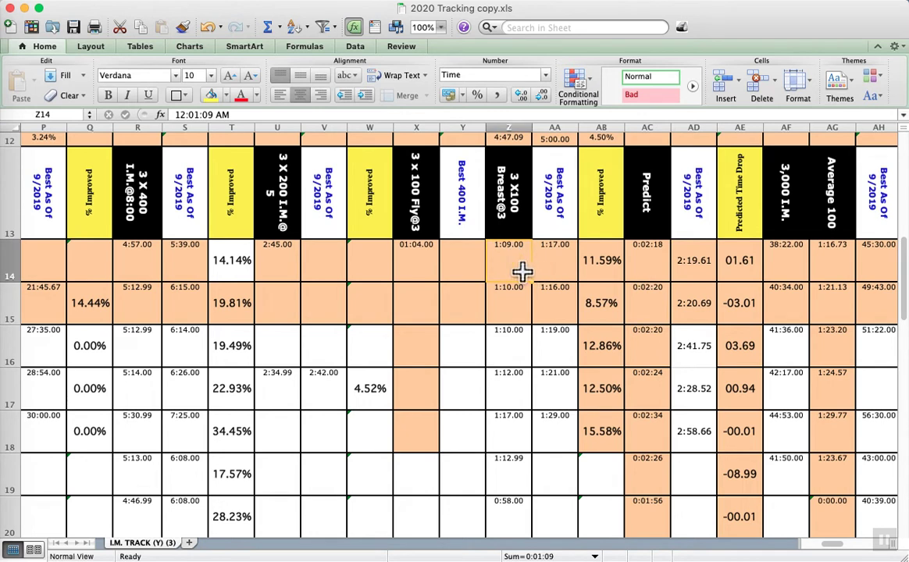
{"action": "left_click", "coordinate": [653, 266]}
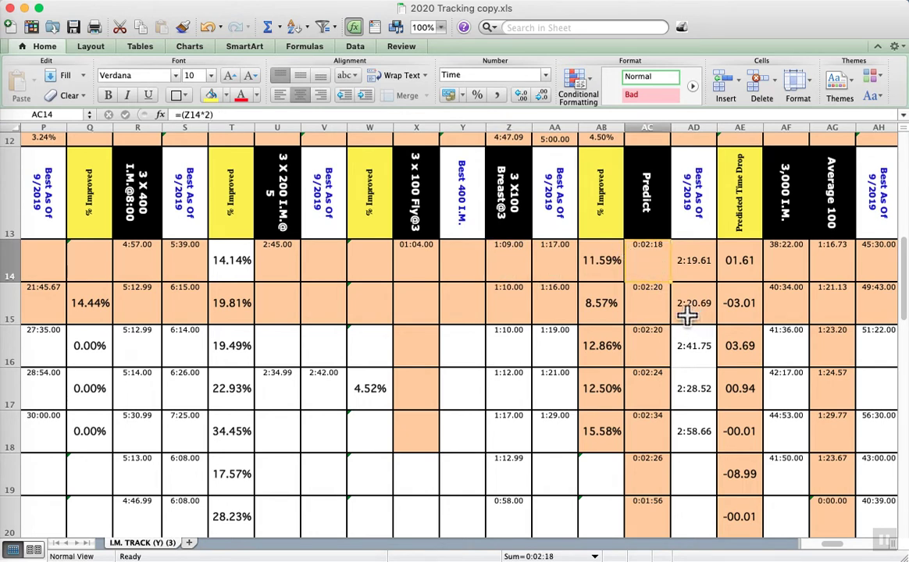
{"action": "left_click", "coordinate": [507, 260]}
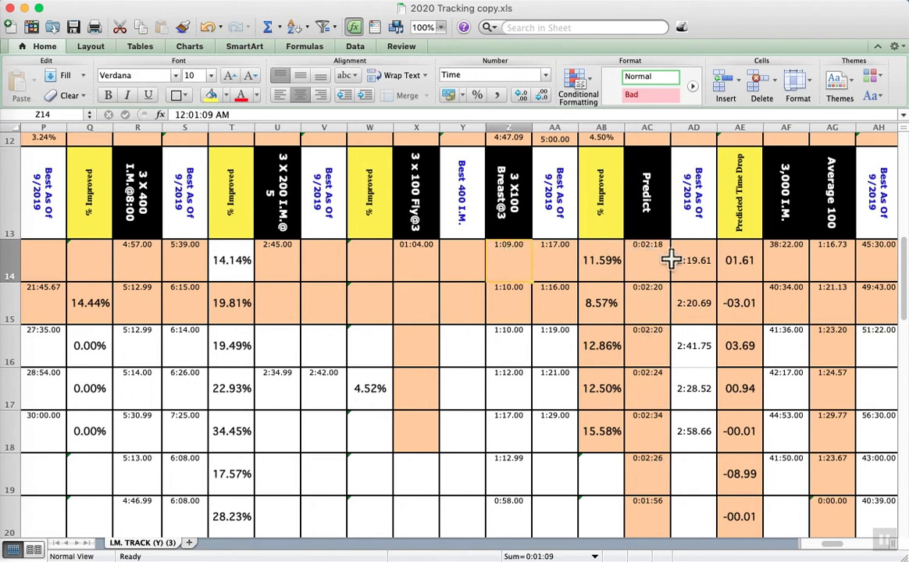
{"action": "left_click", "coordinate": [649, 264]}
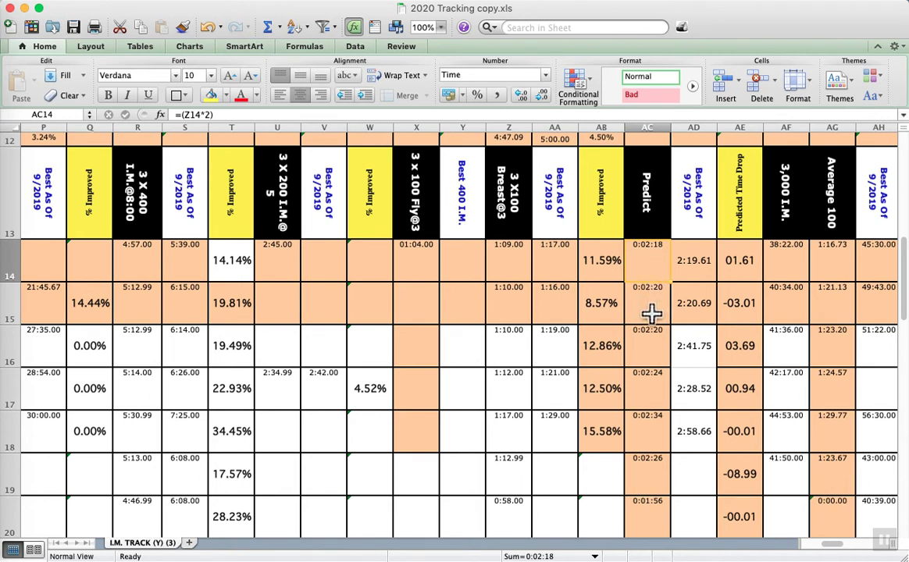
{"action": "left_click", "coordinate": [510, 265]}
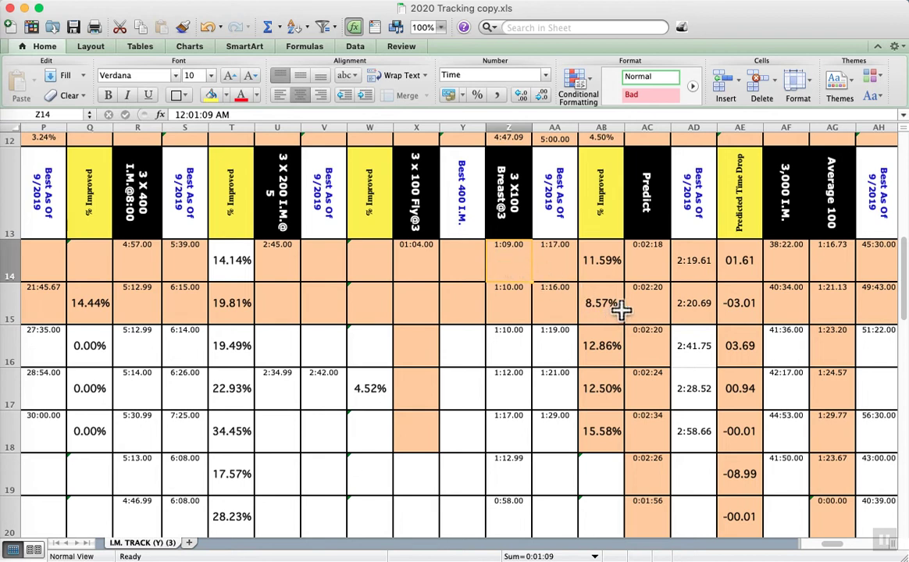
{"action": "left_click", "coordinate": [655, 265]}
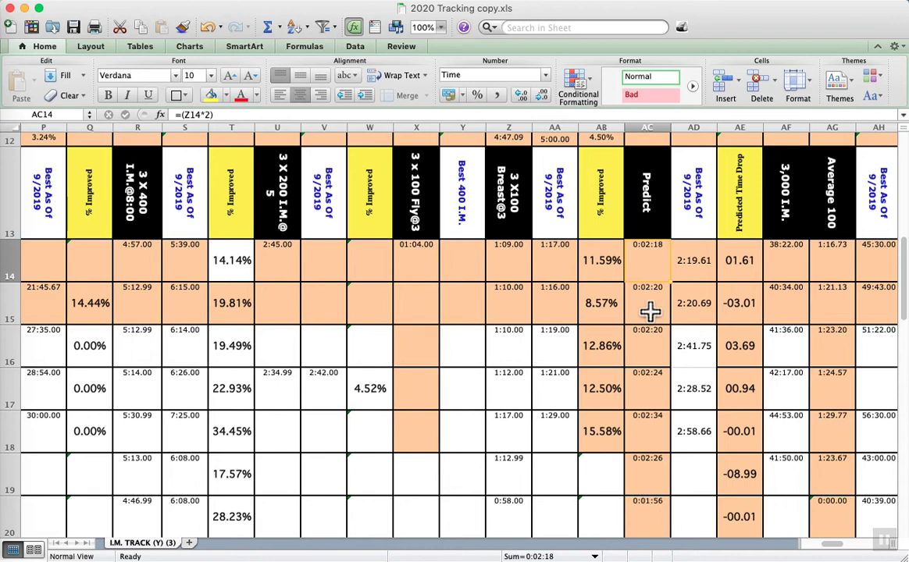
{"action": "left_click", "coordinate": [513, 261]}
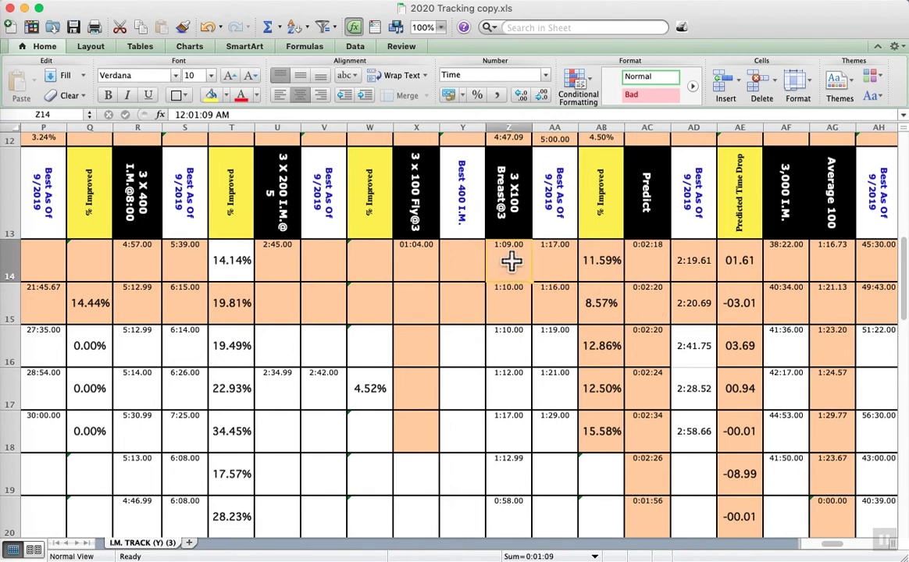
{"action": "type", "text": "1:0"}
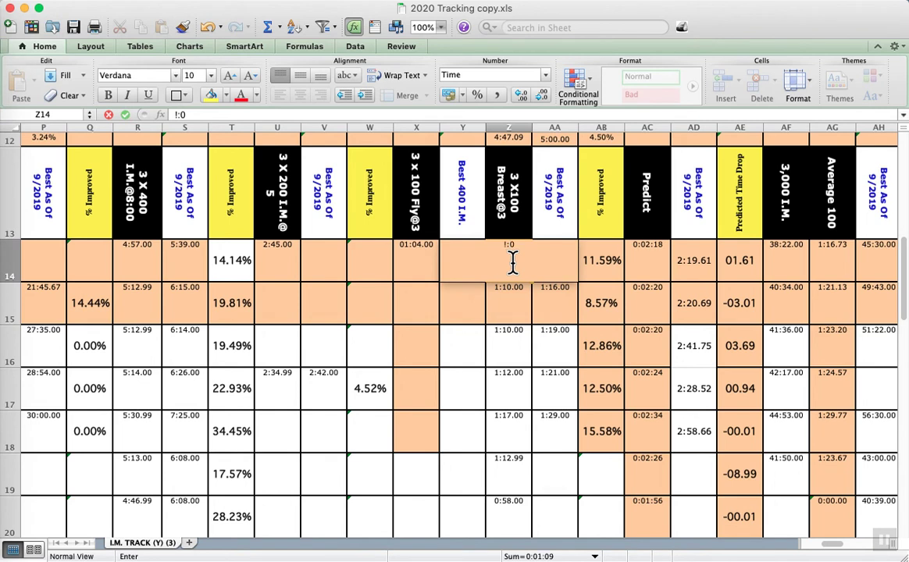
{"action": "type", "text": "7.00"}
{"action": "key", "text": "Return"}
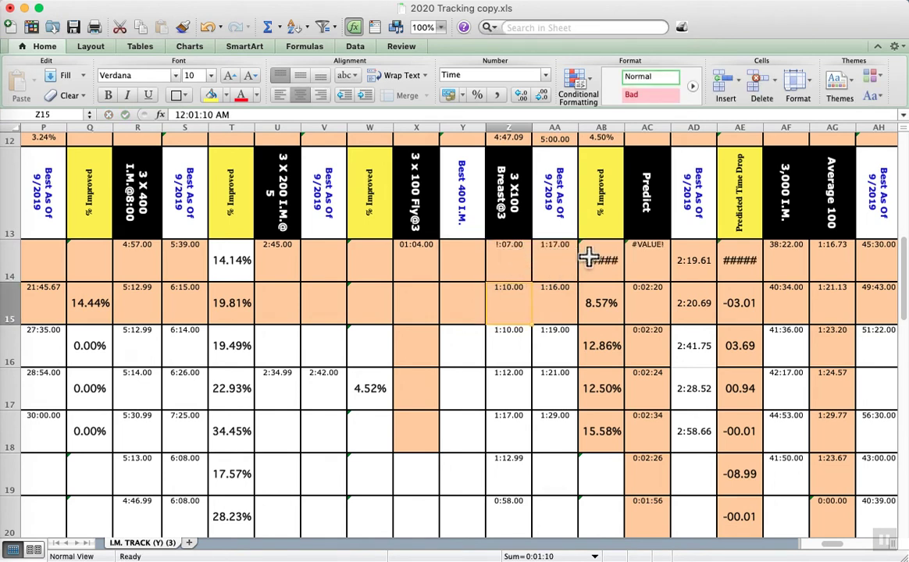
Widen column AB slightly and set row 14's 3 X100 Breast time to 1:07.00.
{"action": "left_click_drag", "start_coordinate": [623, 126], "coordinate": [628, 127]}
{"action": "left_click", "coordinate": [511, 270]}
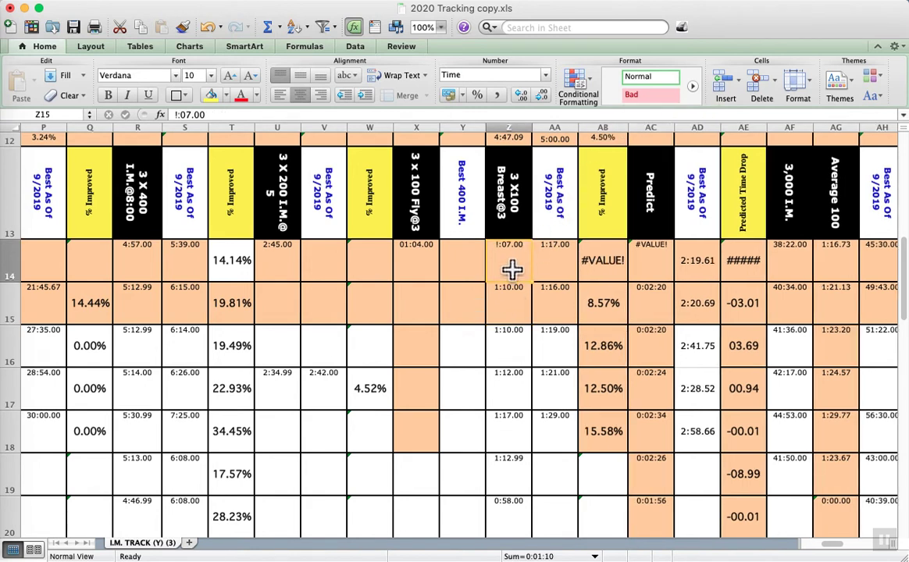
{"action": "type", "text": "1"}
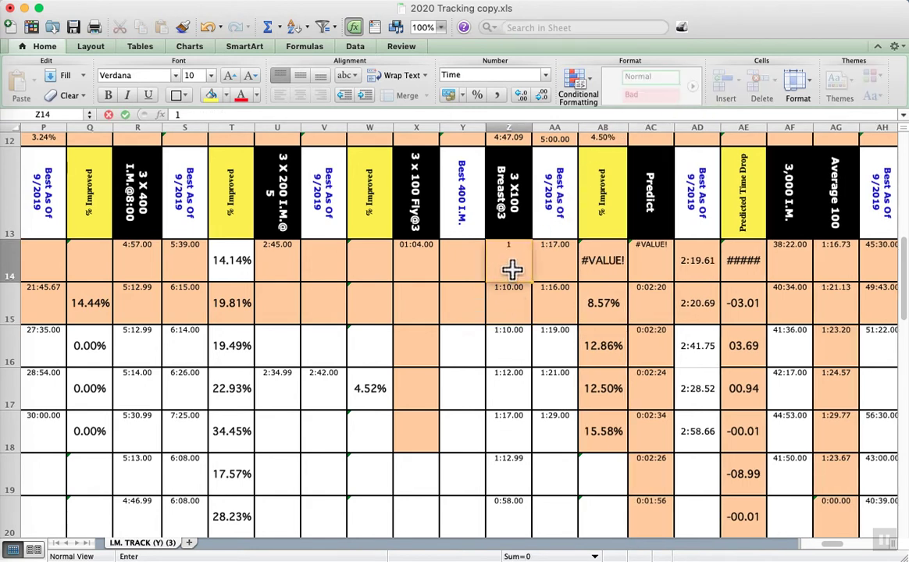
{"action": "type", "text": ":07.00"}
{"action": "key", "text": "Return"}
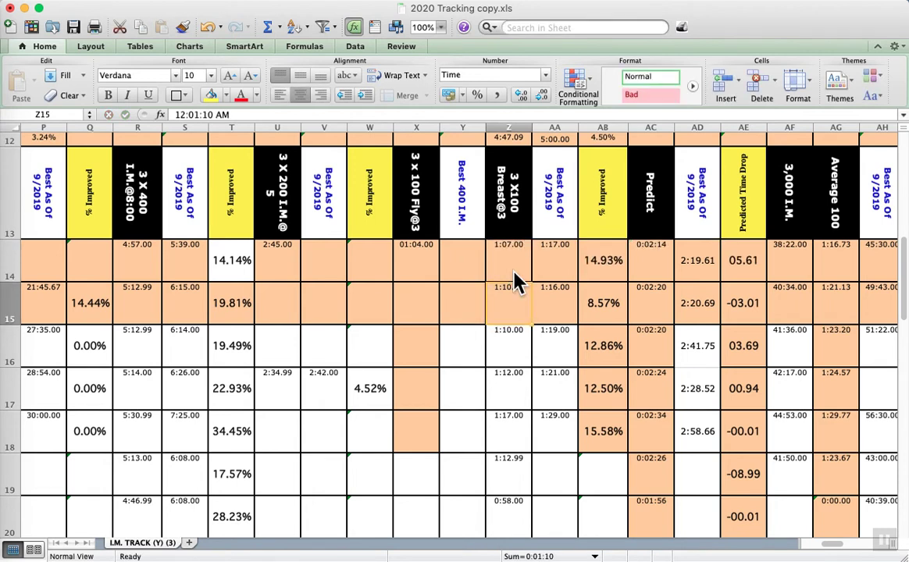
Examine row 14's breaststroke % Improved and Predict formulas, and review the remaining test-set columns through the CHOICE sets.
{"action": "left_click", "coordinate": [603, 263]}
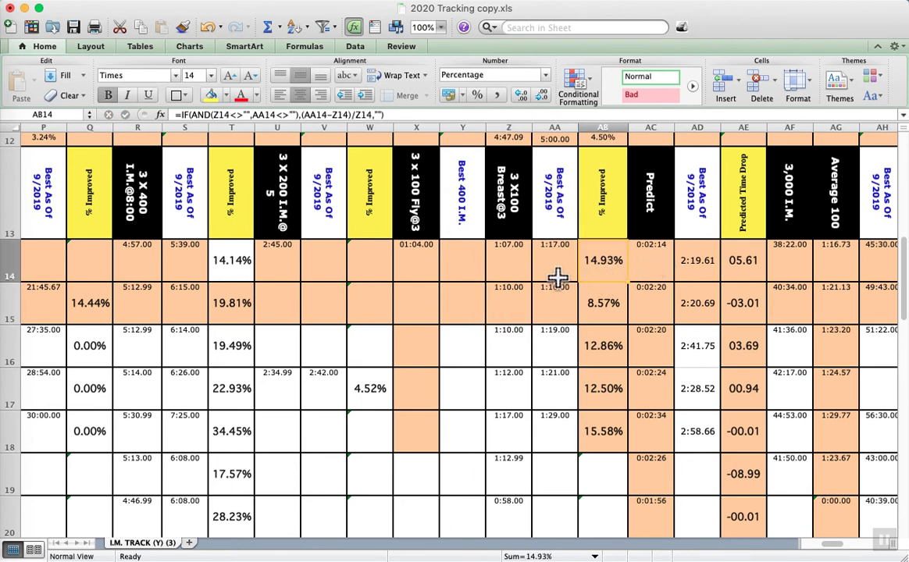
{"action": "left_click", "coordinate": [651, 261]}
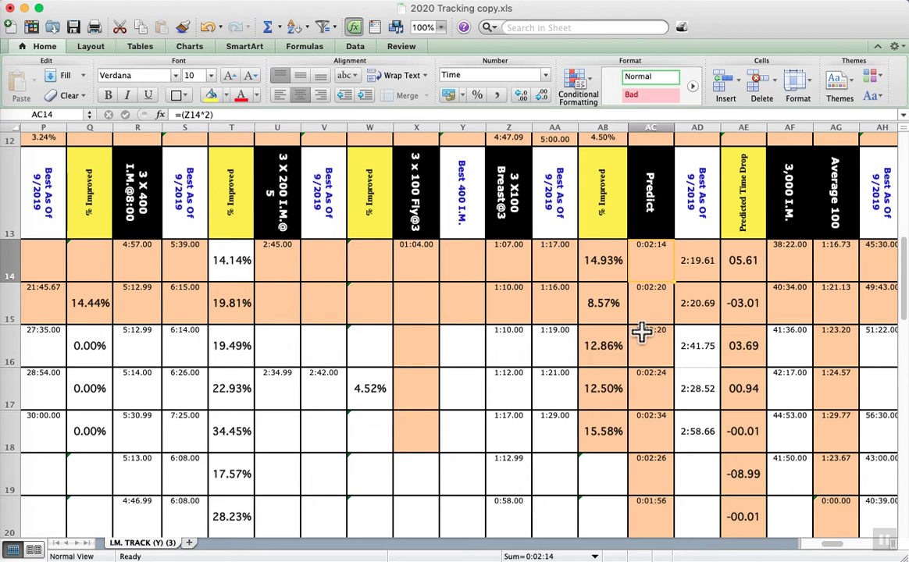
{"action": "scroll", "coordinate": [690, 362], "scroll_direction": "right", "scroll_amount": 2}
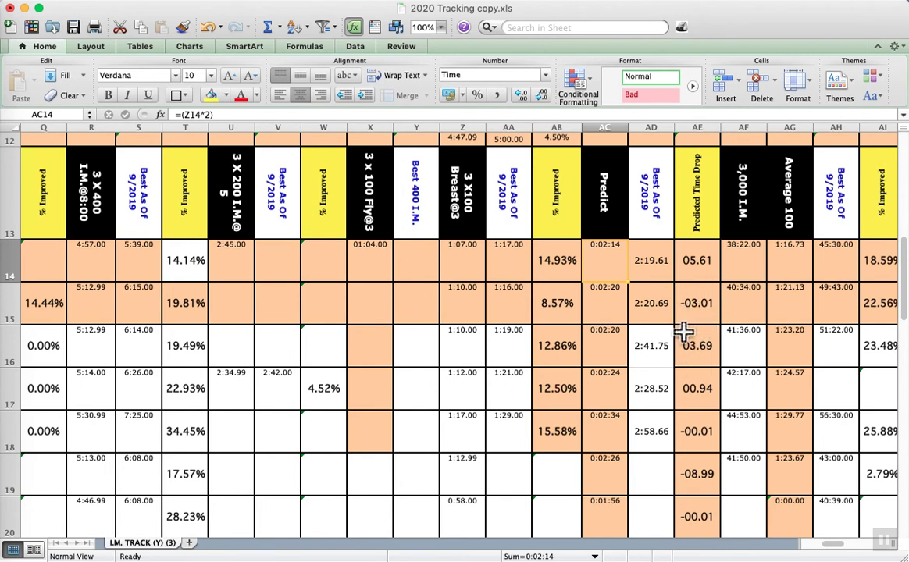
{"action": "scroll", "coordinate": [697, 362], "scroll_direction": "right", "scroll_amount": 6}
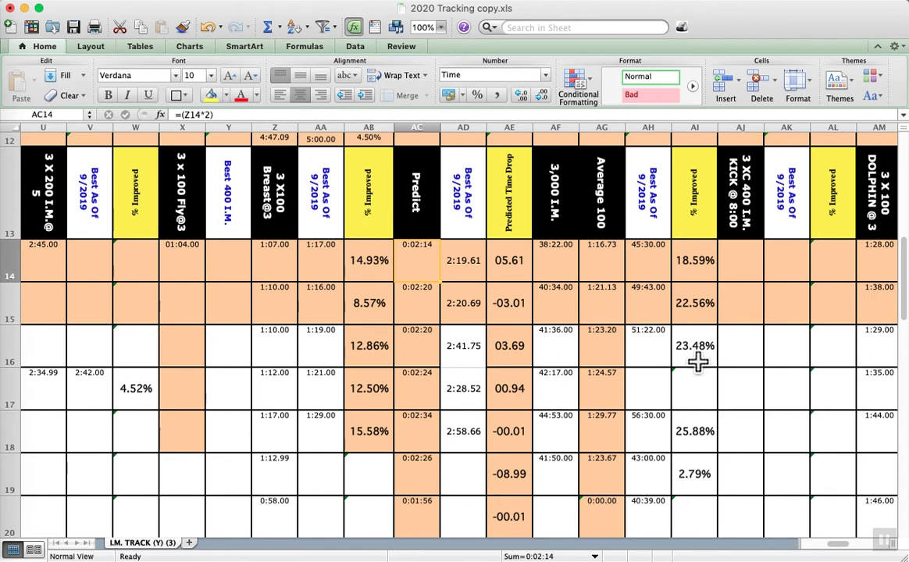
{"action": "scroll", "coordinate": [698, 361], "scroll_direction": "right", "scroll_amount": 1}
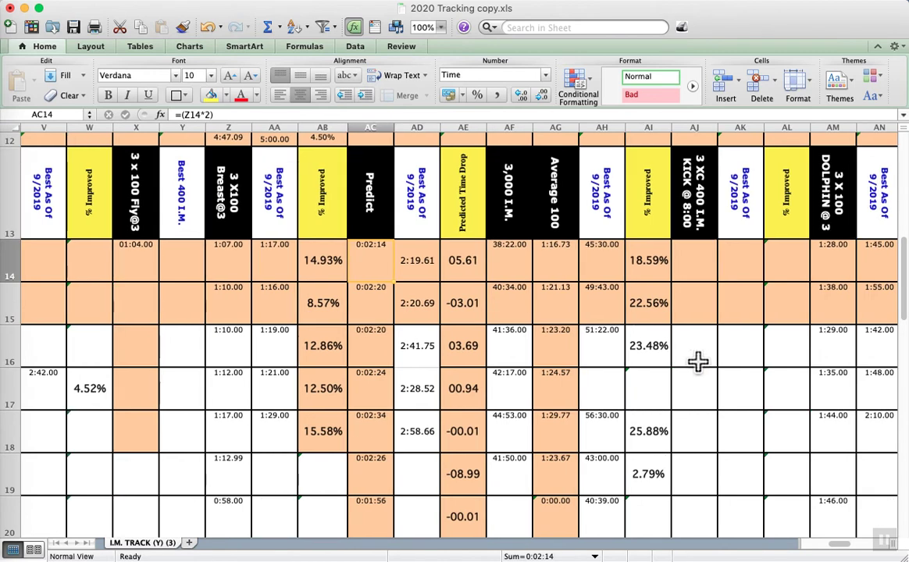
{"action": "scroll", "coordinate": [697, 362], "scroll_direction": "right", "scroll_amount": 15}
{"action": "scroll", "coordinate": [698, 361], "scroll_direction": "right", "scroll_amount": 4}
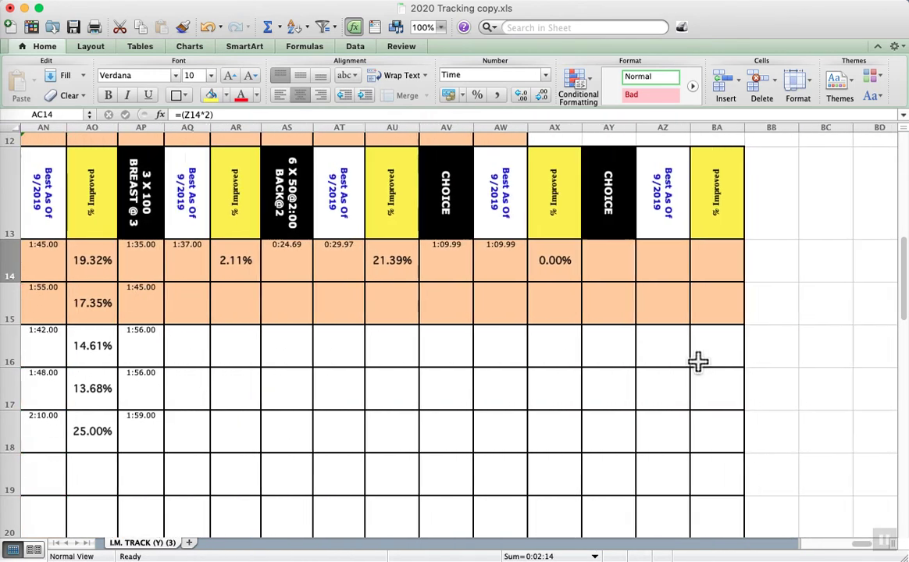
{"action": "scroll", "coordinate": [697, 362], "scroll_direction": "left", "scroll_amount": 17}
{"action": "scroll", "coordinate": [698, 362], "scroll_direction": "down", "scroll_amount": 2}
{"action": "scroll", "coordinate": [697, 362], "scroll_direction": "left", "scroll_amount": 4}
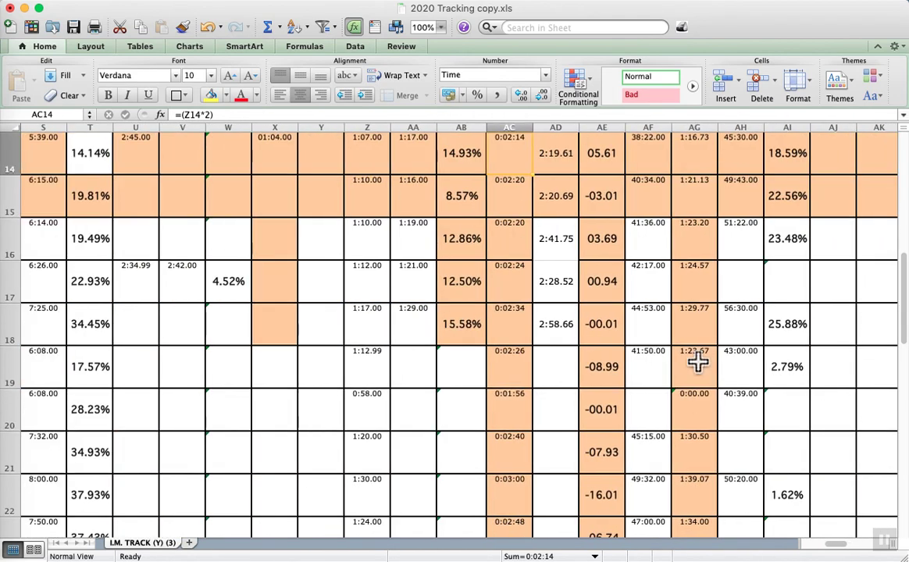
{"action": "scroll", "coordinate": [697, 361], "scroll_direction": "up", "scroll_amount": 4}
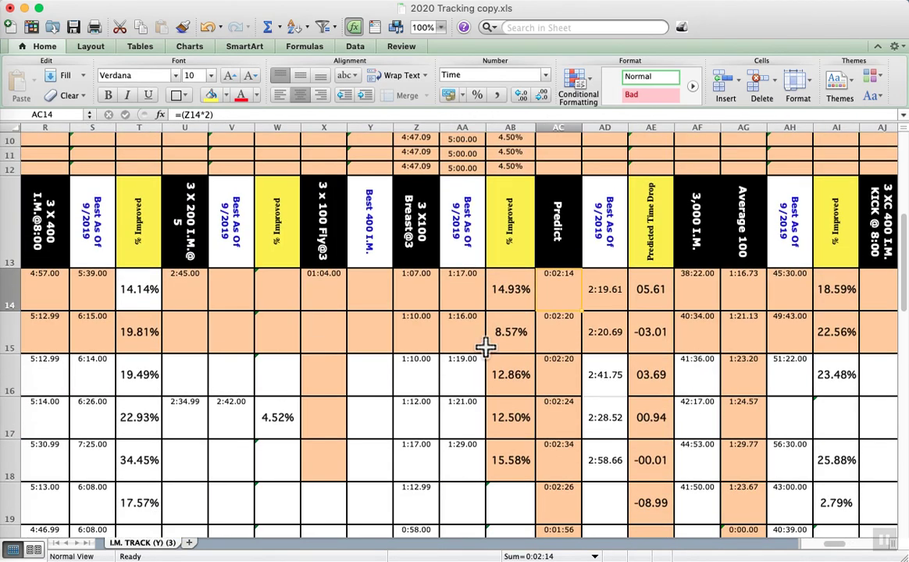
{"action": "scroll", "coordinate": [483, 346], "scroll_direction": "left", "scroll_amount": 17}
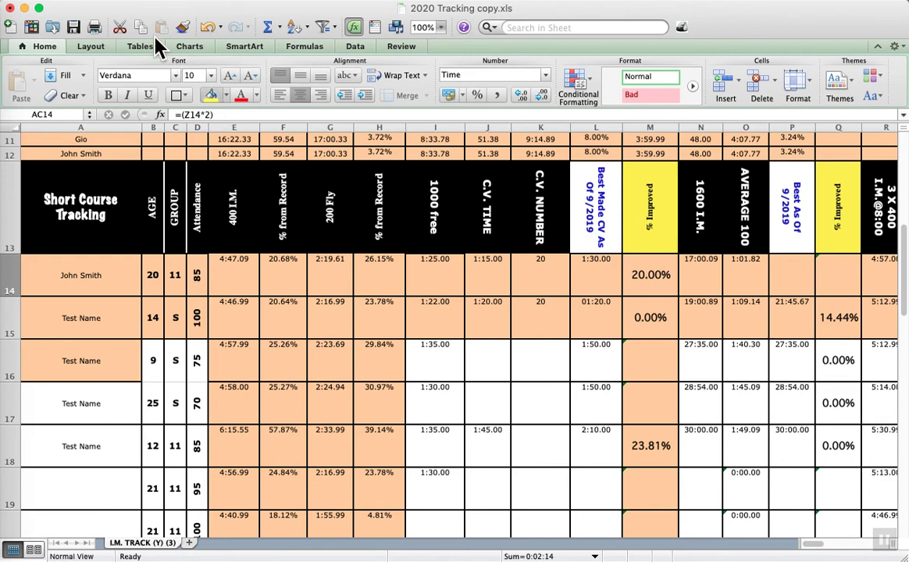
Create a copy of the I.M. TRACK (Y) (3) sheet at the end of the 2020 Tracking copy.xls workbook.
{"action": "left_click", "coordinate": [107, 3]}
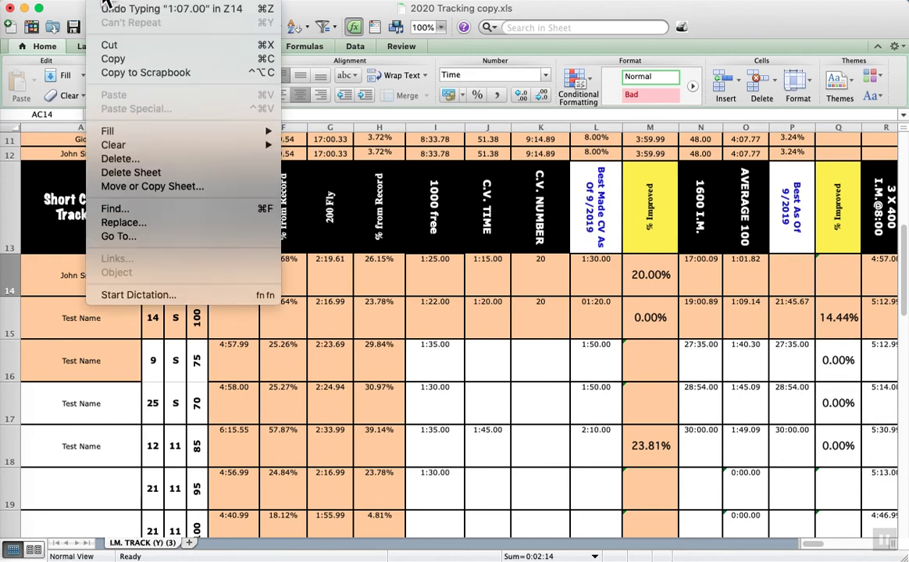
{"action": "left_click", "coordinate": [140, 195]}
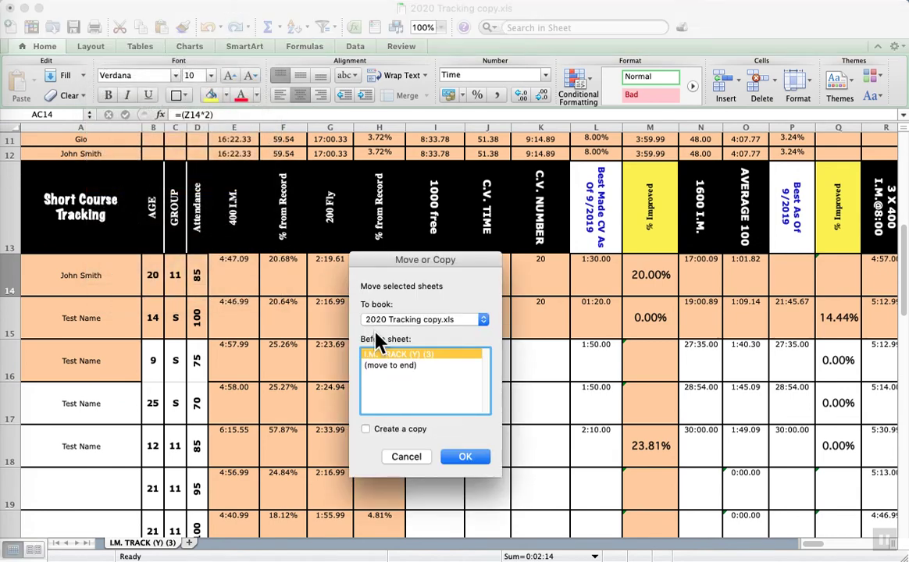
{"action": "left_click", "coordinate": [384, 368]}
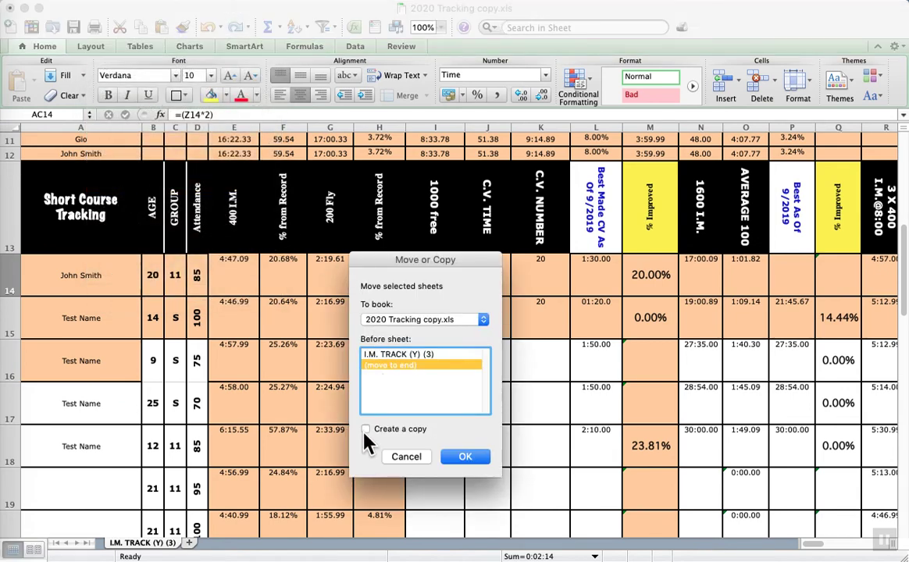
{"action": "left_click", "coordinate": [466, 457]}
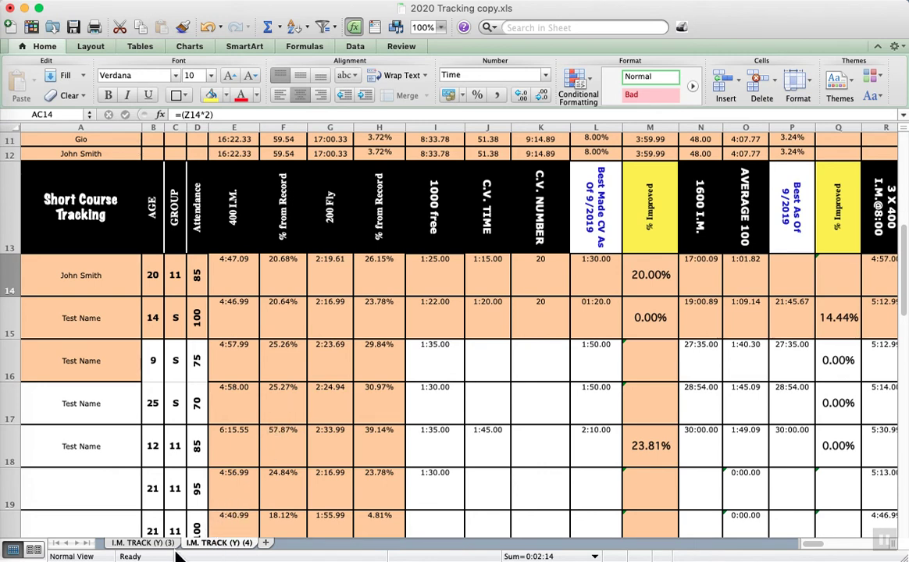
Compare the original sheet with its copy, and review the copy's records and Short Course Tracking sections.
{"action": "left_click", "coordinate": [151, 545]}
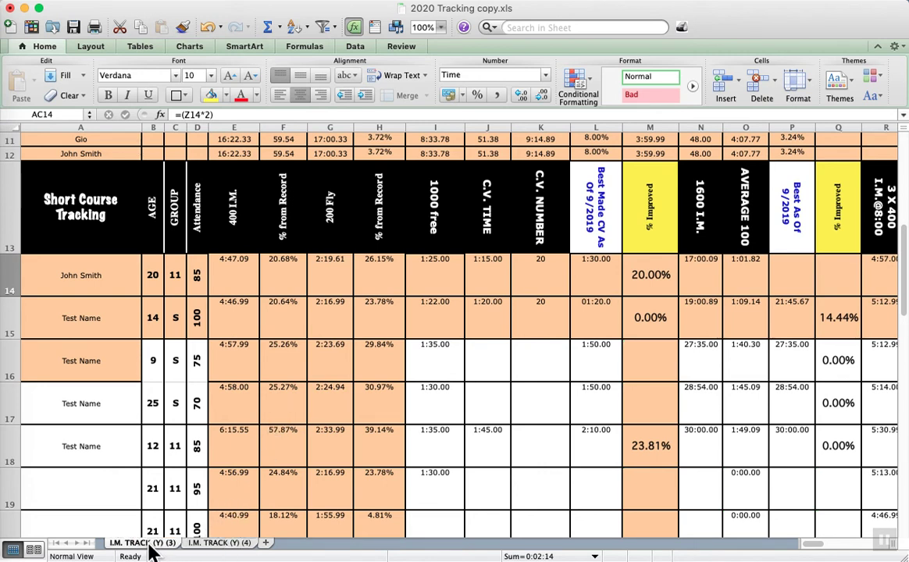
{"action": "left_click", "coordinate": [225, 544]}
{"action": "left_click", "coordinate": [472, 391]}
{"action": "scroll", "coordinate": [503, 349], "scroll_direction": "up", "scroll_amount": 9}
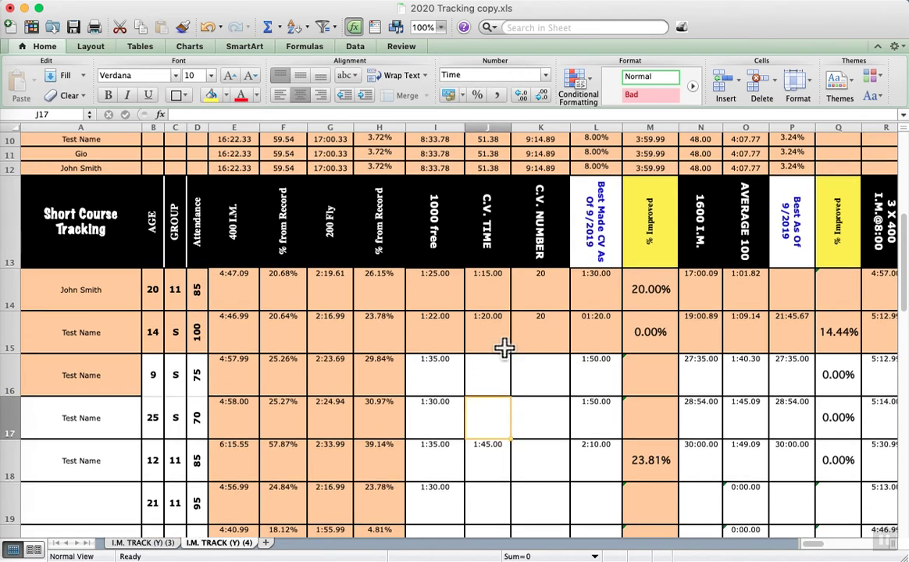
{"action": "scroll", "coordinate": [503, 349], "scroll_direction": "down", "scroll_amount": 3}
{"action": "scroll", "coordinate": [503, 349], "scroll_direction": "up", "scroll_amount": 4}
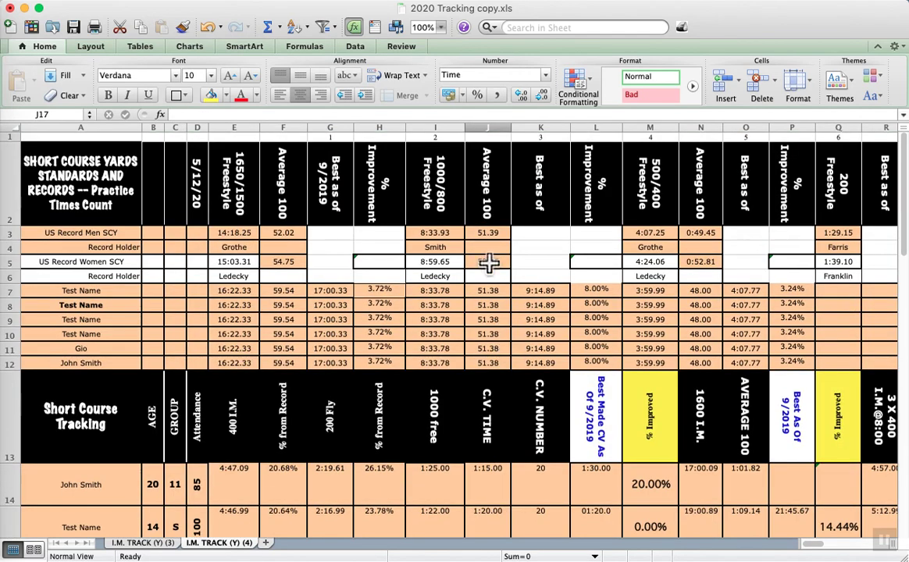
{"action": "scroll", "coordinate": [650, 242], "scroll_direction": "down", "scroll_amount": 3}
{"action": "scroll", "coordinate": [650, 297], "scroll_direction": "up", "scroll_amount": 3}
{"action": "scroll", "coordinate": [652, 305], "scroll_direction": "down", "scroll_amount": 6}
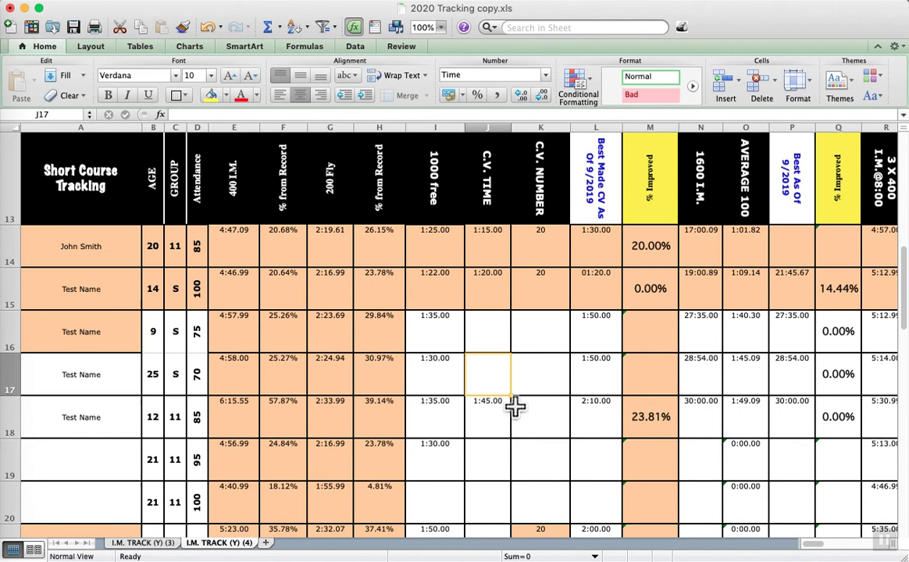
Examine the Attendance column heading in the copied sheet and row 17's attendance value.
{"action": "left_click", "coordinate": [199, 179]}
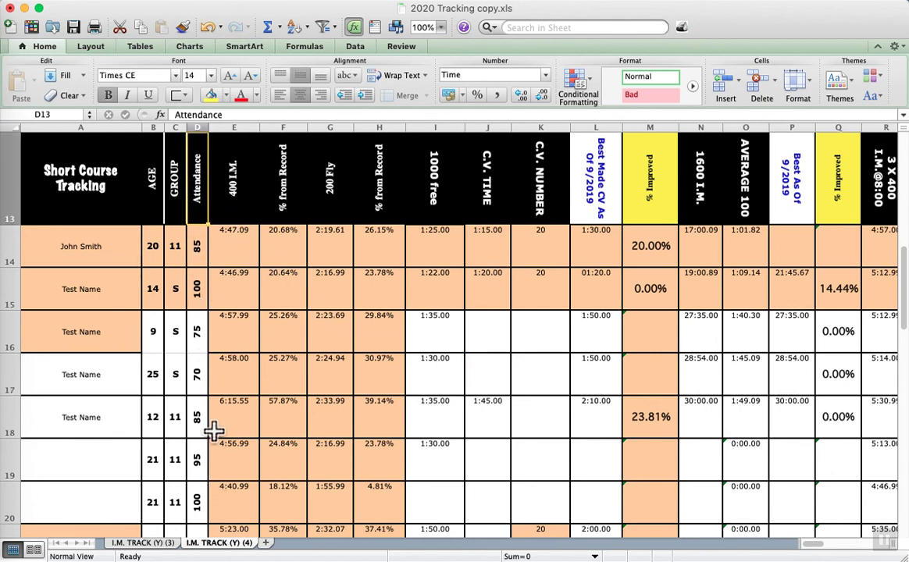
{"action": "left_click", "coordinate": [195, 376]}
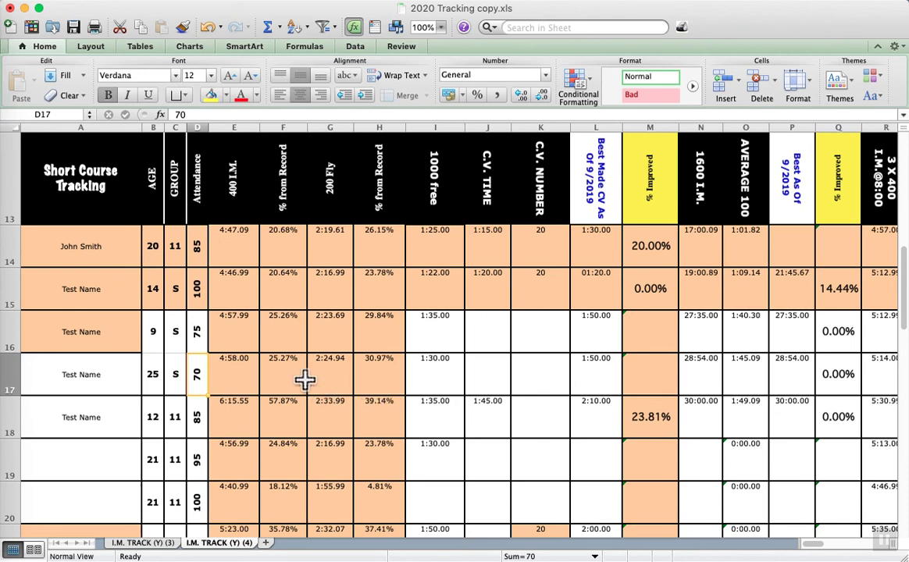
{"action": "scroll", "coordinate": [380, 387], "scroll_direction": "up", "scroll_amount": 1}
{"action": "scroll", "coordinate": [382, 388], "scroll_direction": "up", "scroll_amount": 3}
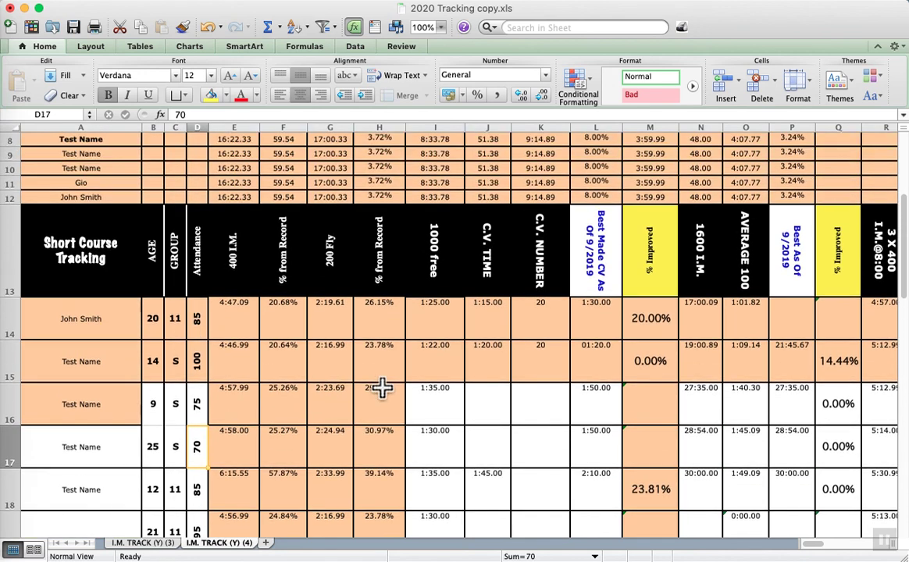